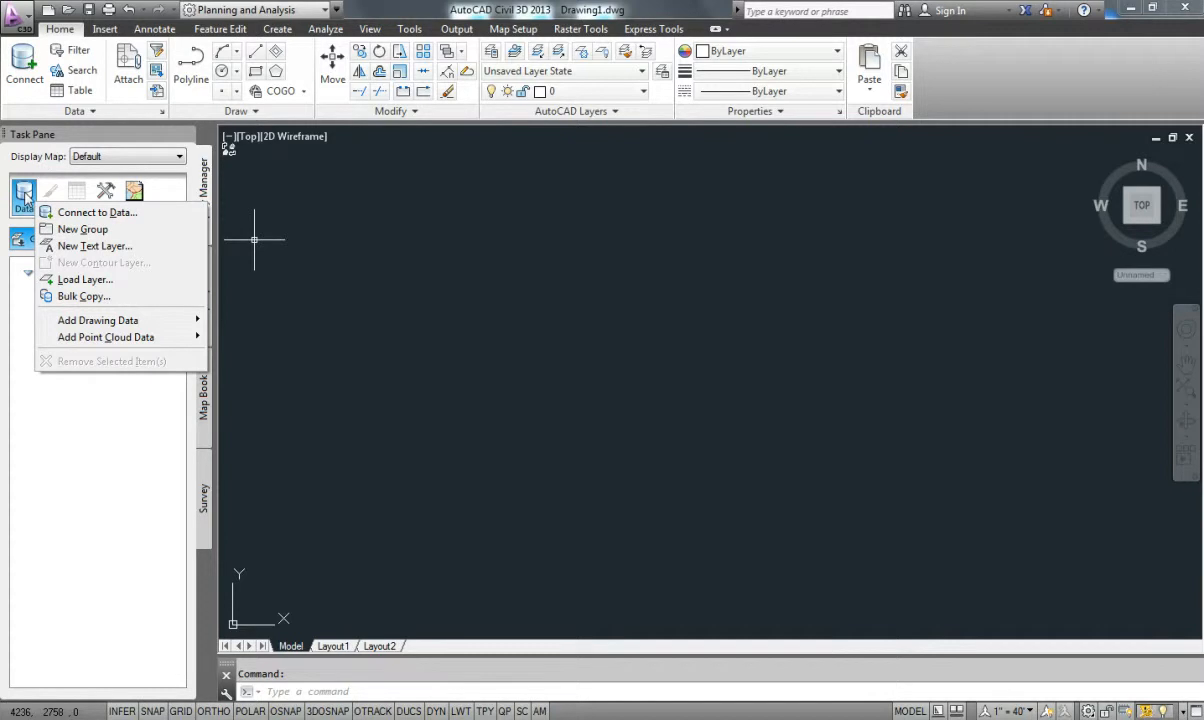
- Start a new SHP data connection and name it Counties
left_click(89, 212)
left_click(430, 317)
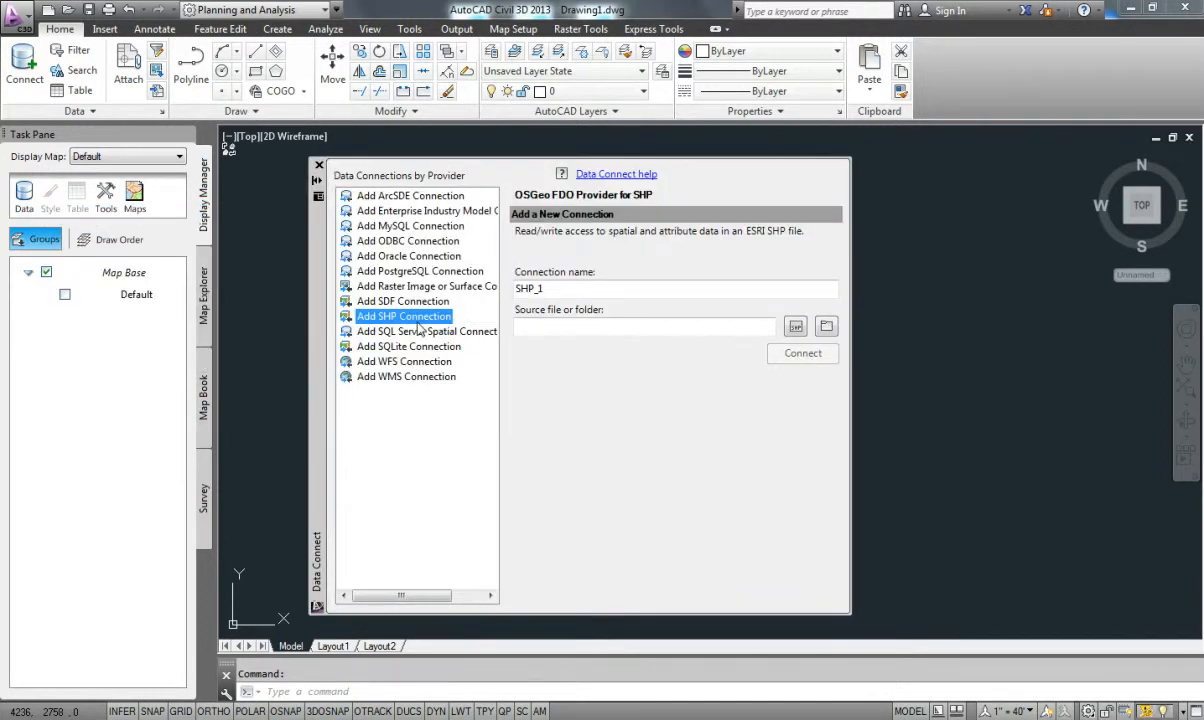
double_click(550, 290)
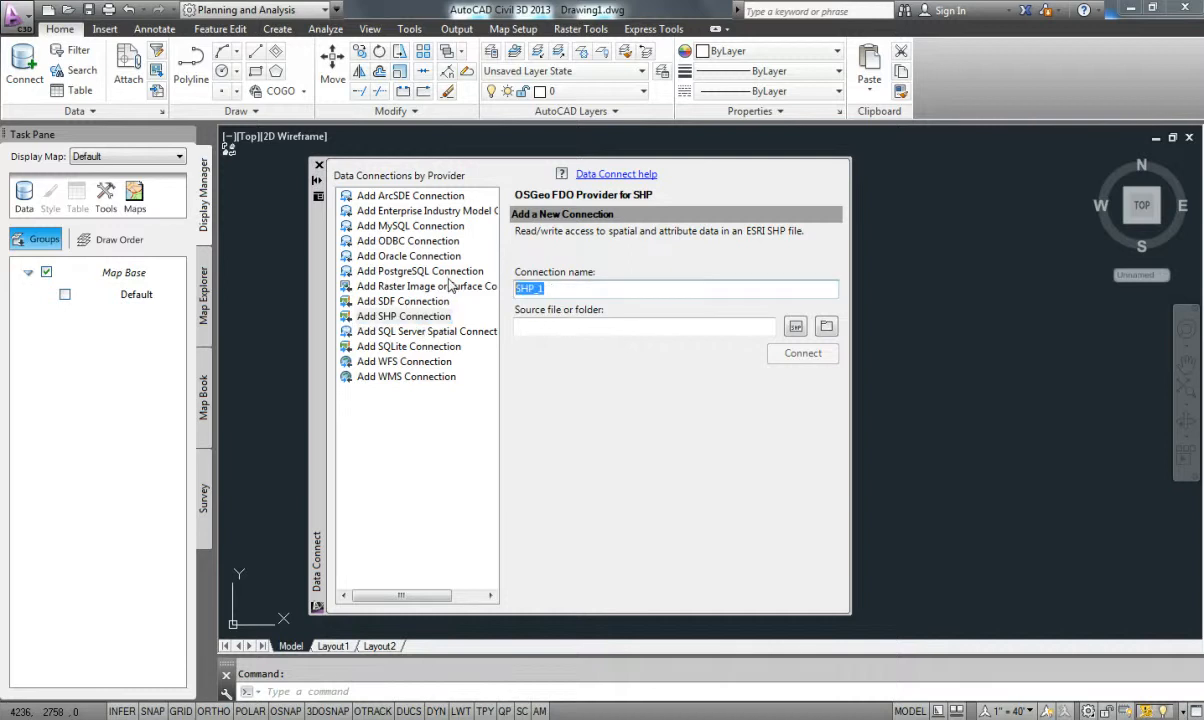
type("Counties")
- Connect to the PaCounty2012_01 shapefile in the PACounty folder and add its county layer to the map
left_click(797, 327)
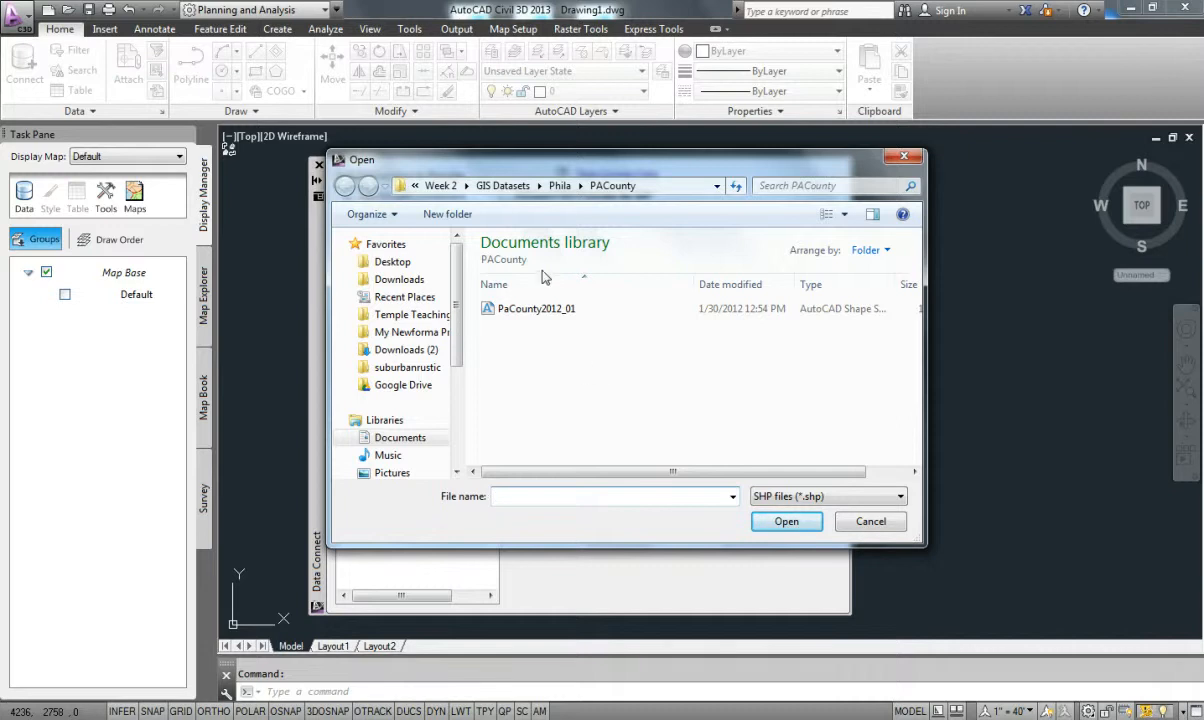
left_click(540, 312)
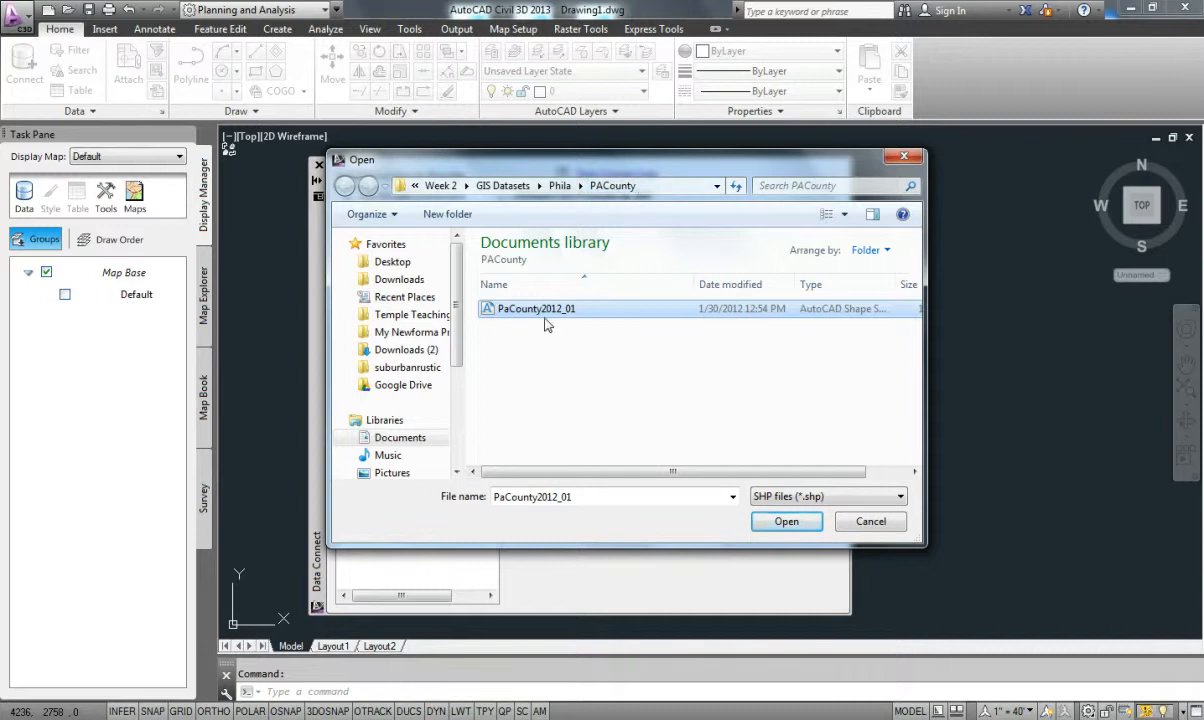
left_click(786, 521)
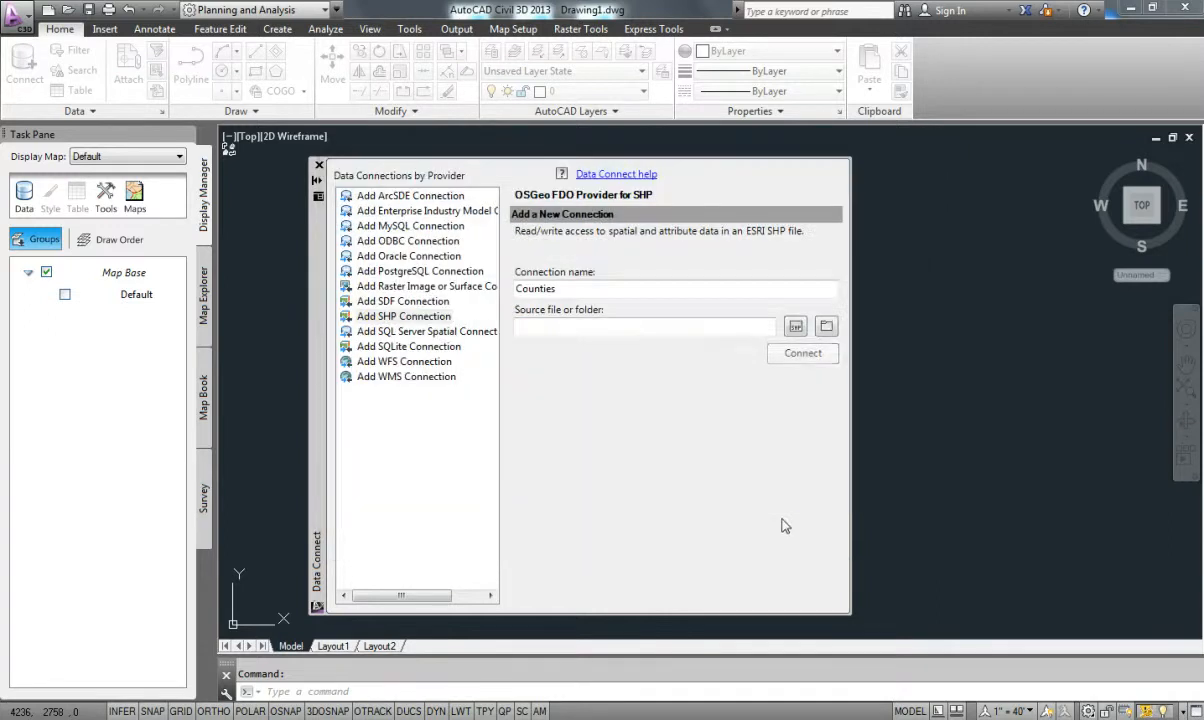
left_click(802, 355)
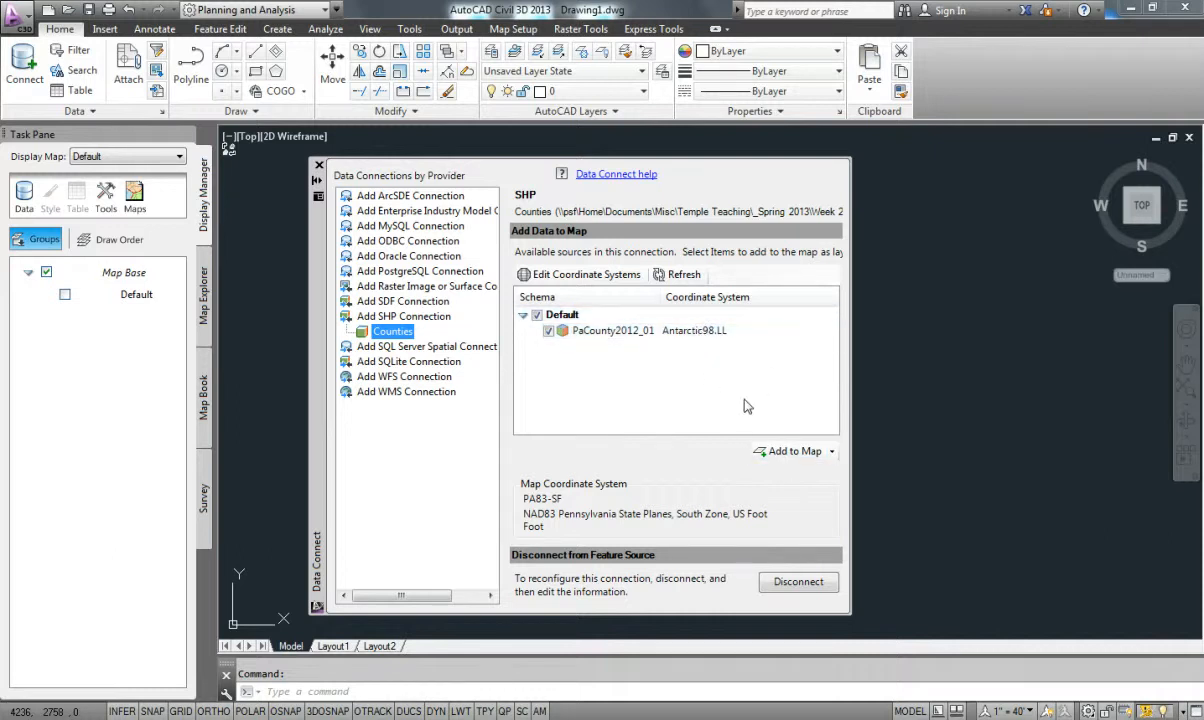
left_click(783, 455)
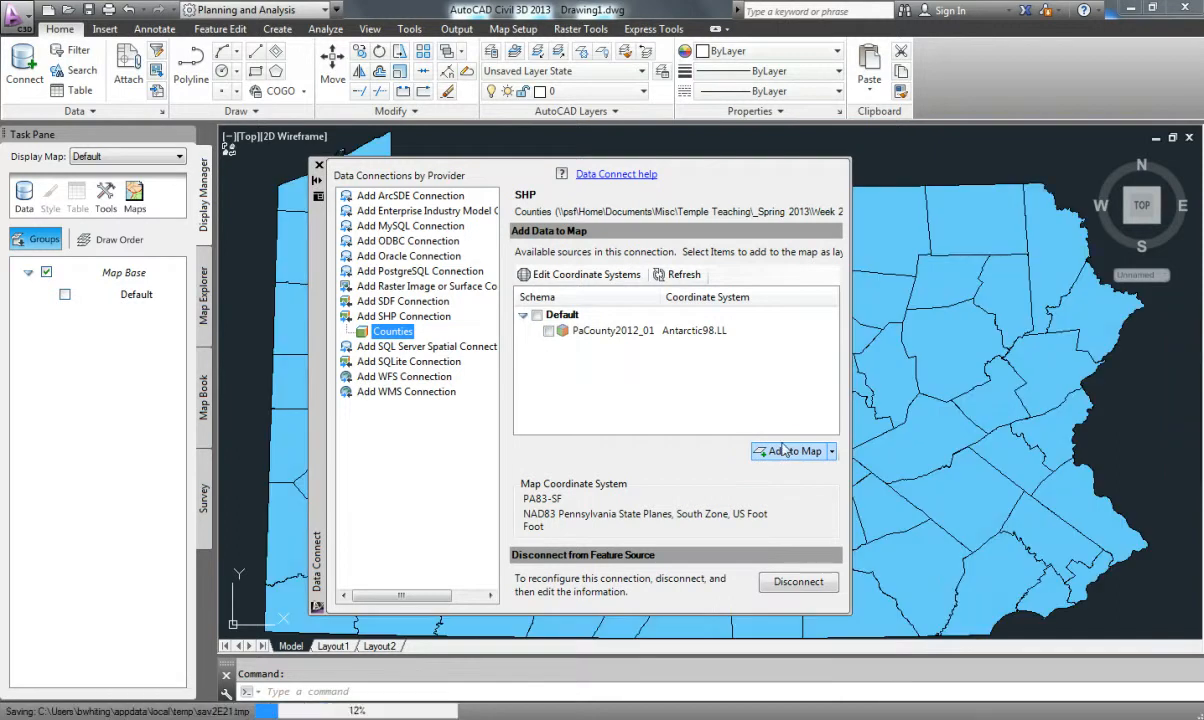
left_click(318, 165)
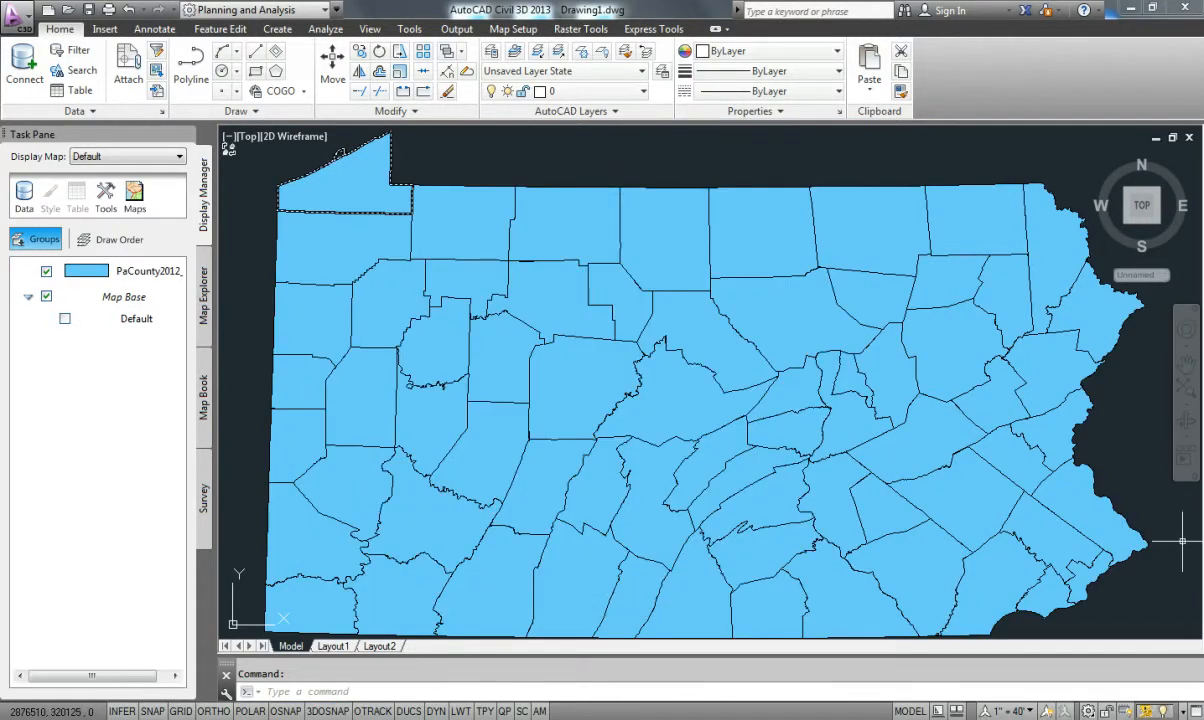
left_click(740, 245)
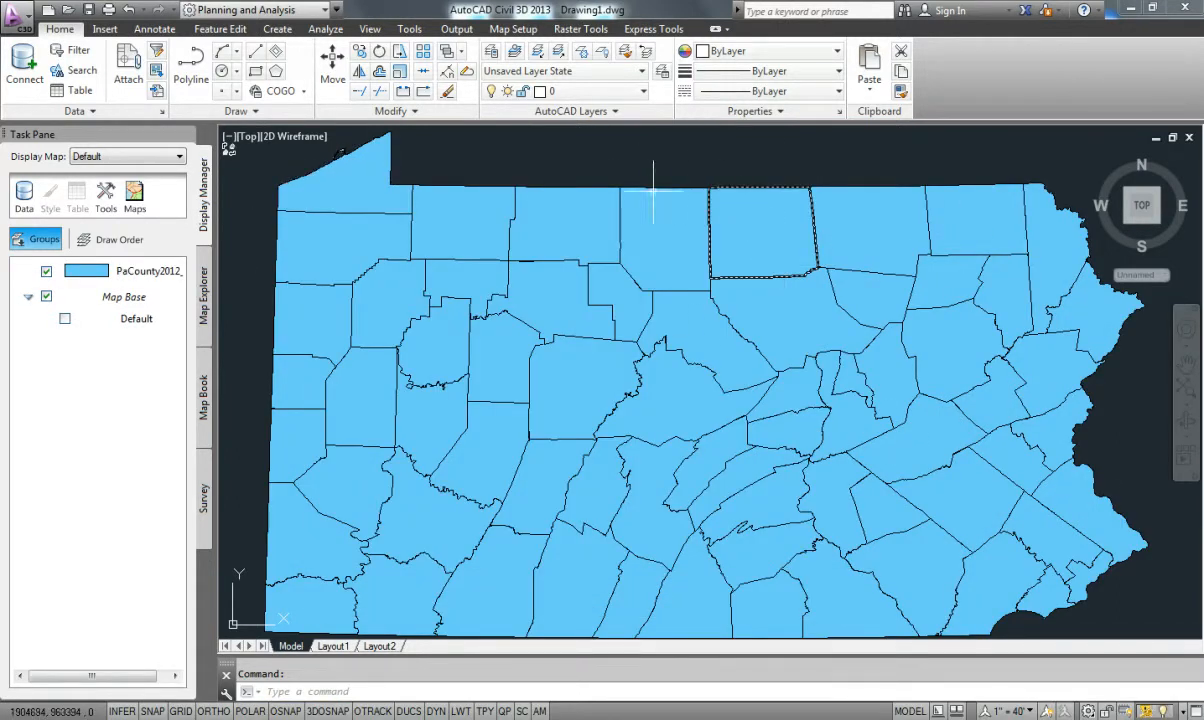
key("Escape")
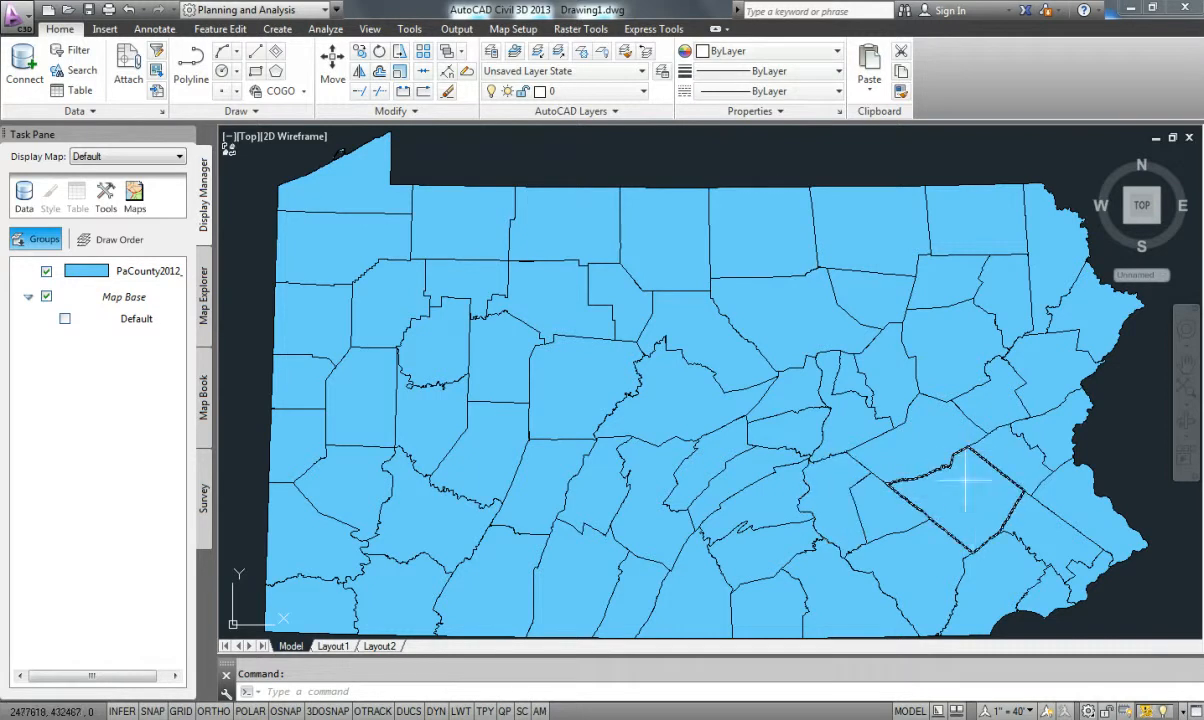
left_click(648, 268)
- Filter the PaCounty2012_01 layer to the features touching any part of a rectangle drawn around the southeastern corner counties
middle_click_drag(990, 500, 921, 462)
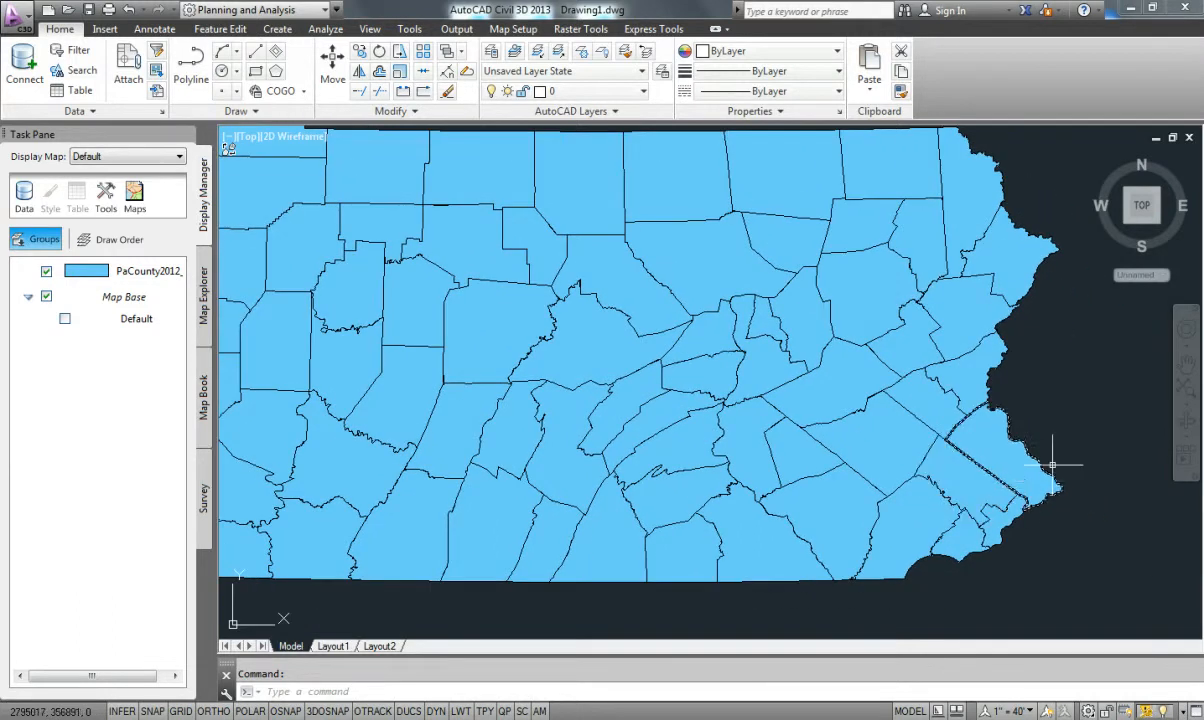
left_click(963, 476)
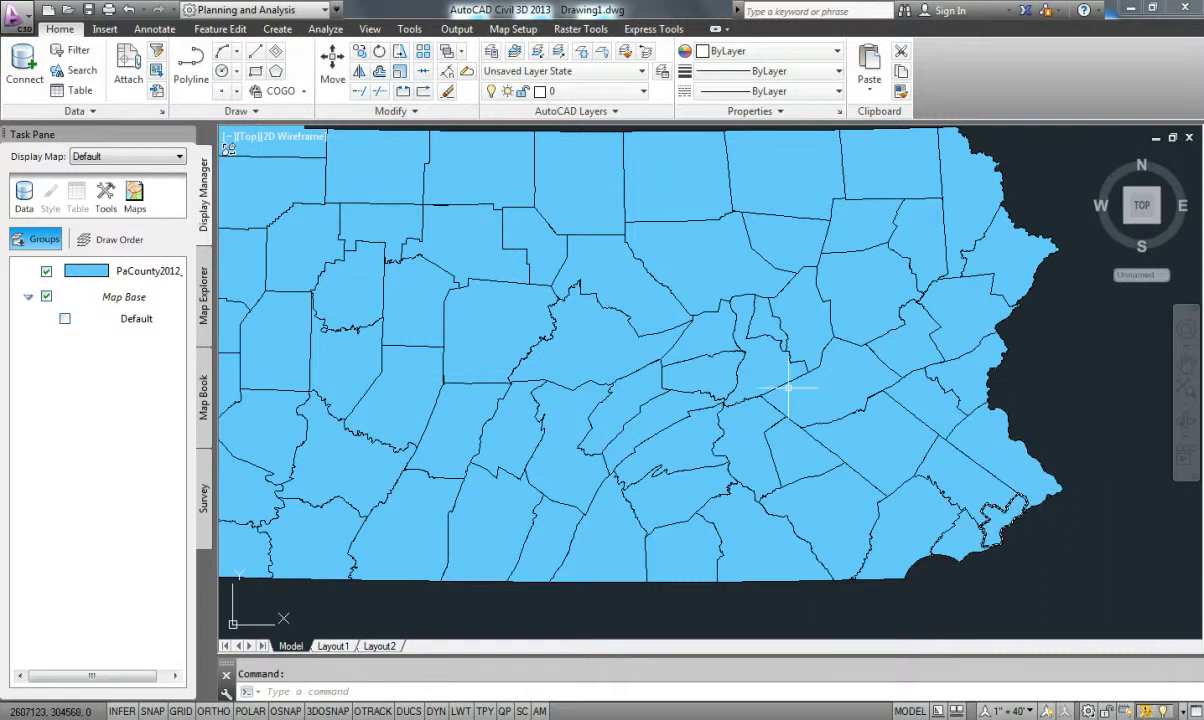
left_click(139, 272)
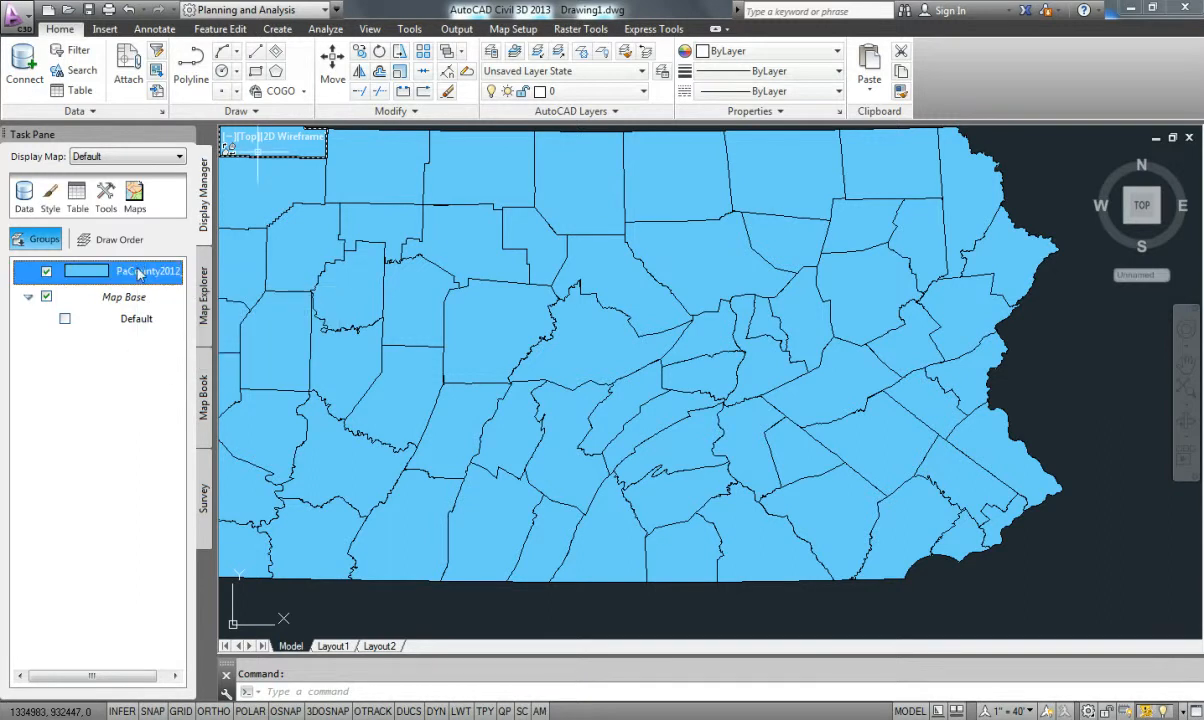
right_click(148, 275)
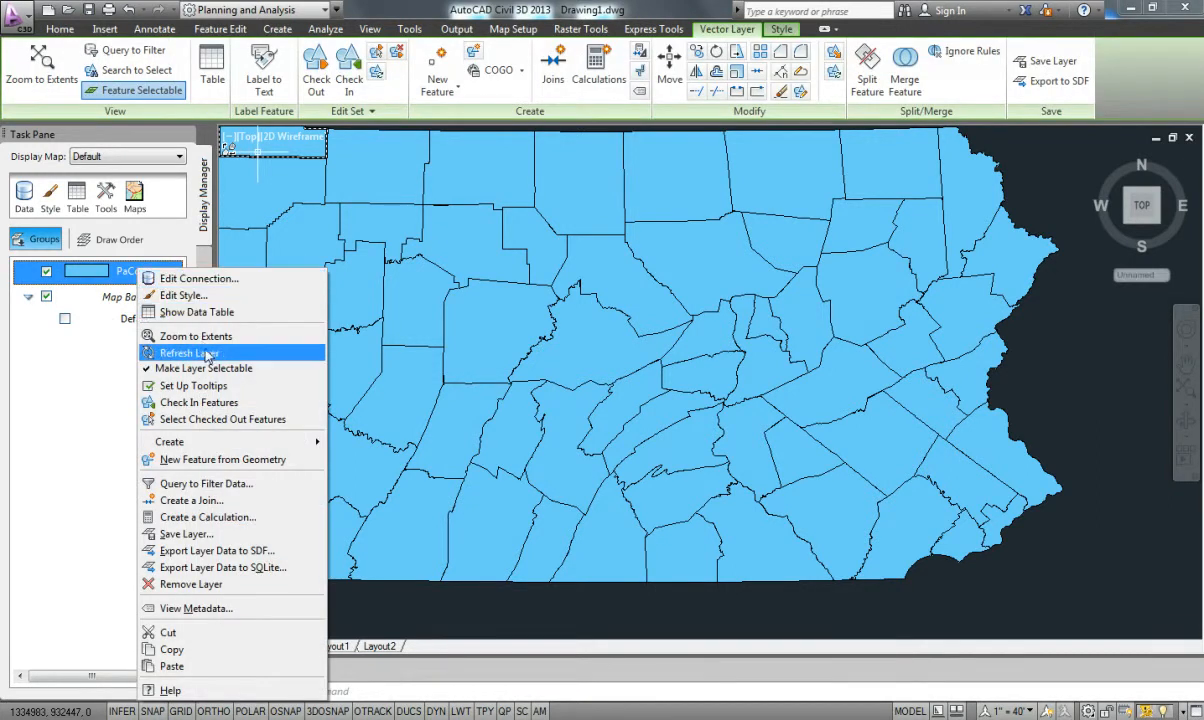
left_click(241, 484)
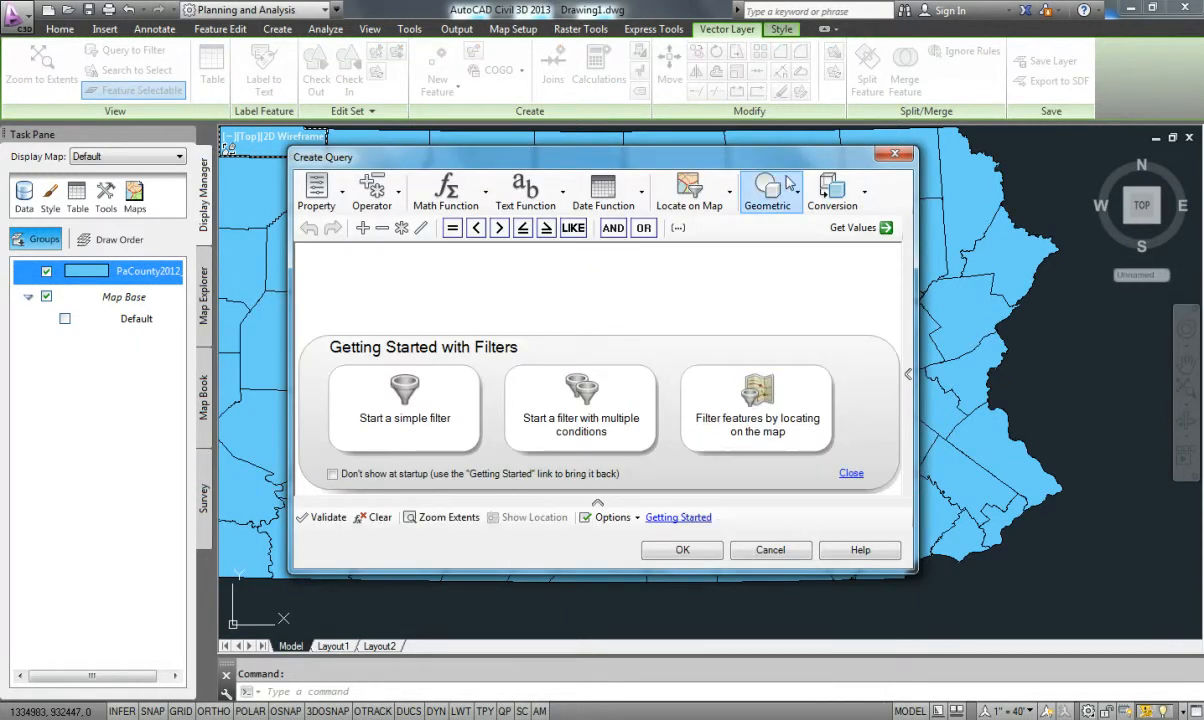
left_click_drag(684, 157, 660, 141)
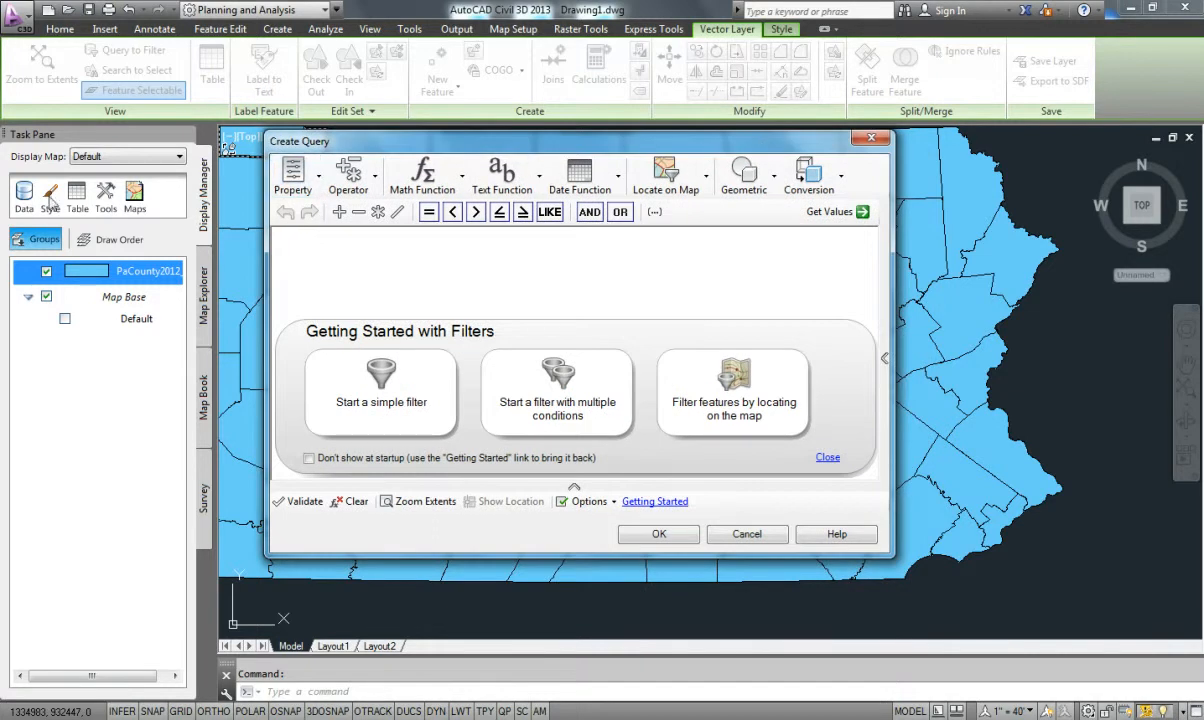
left_click(757, 388)
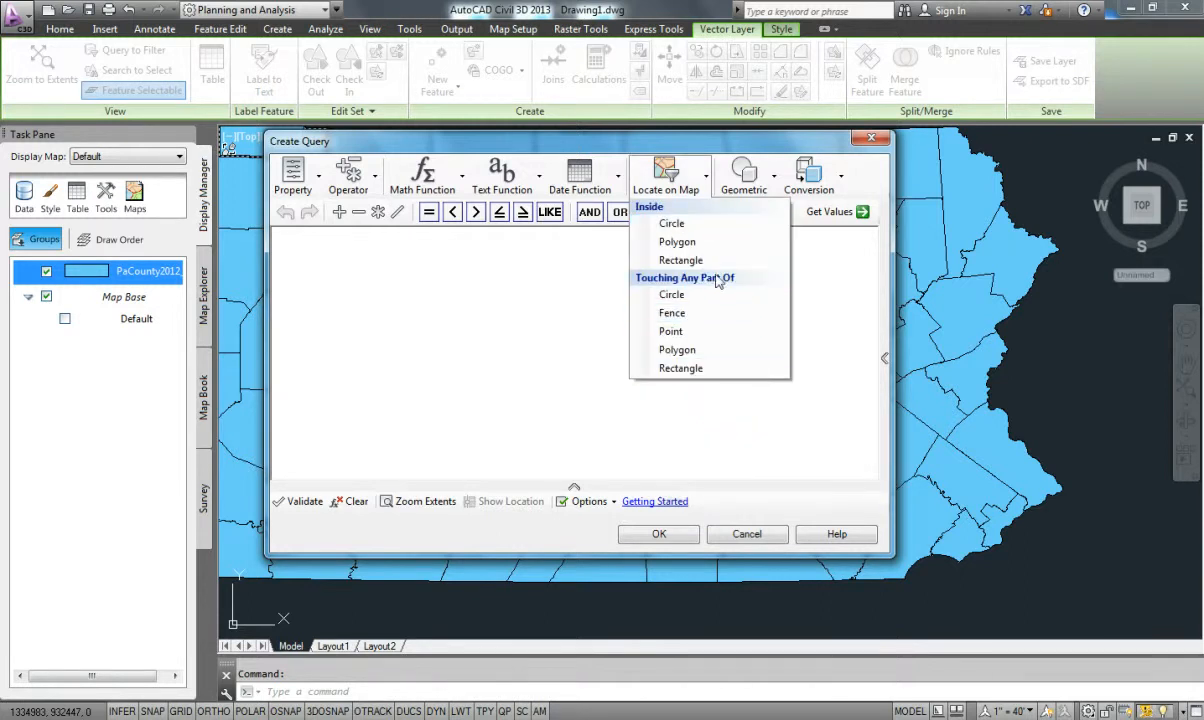
left_click(693, 368)
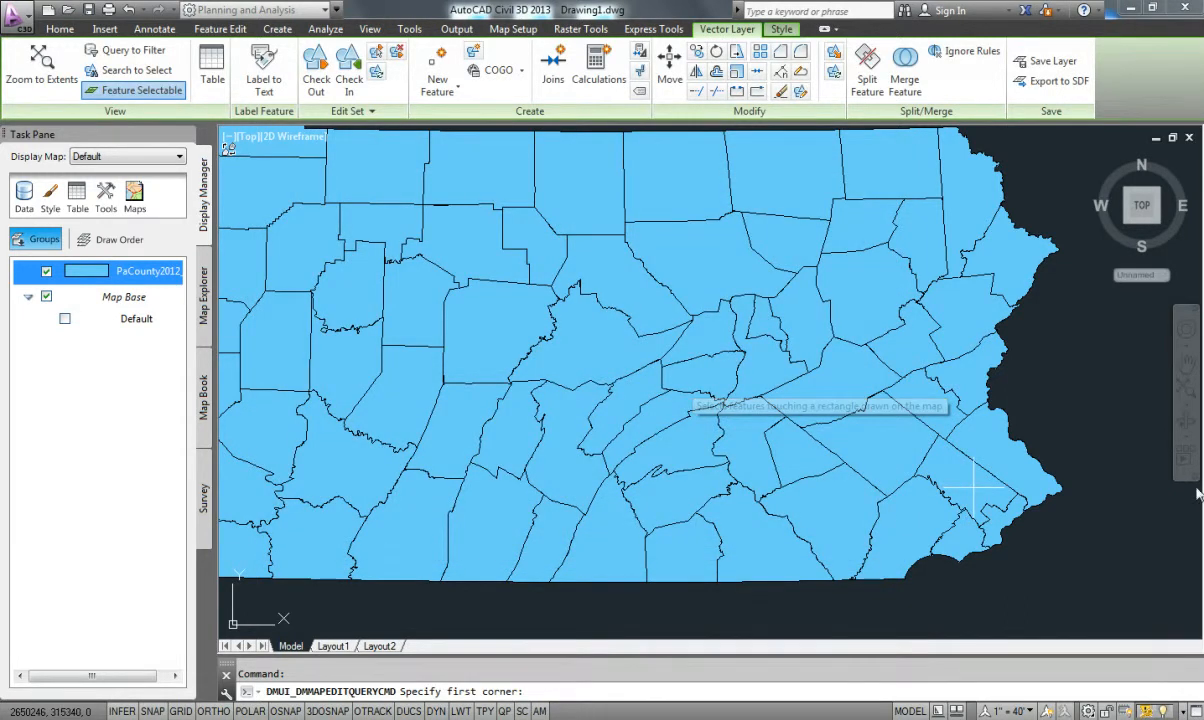
left_click(1100, 477)
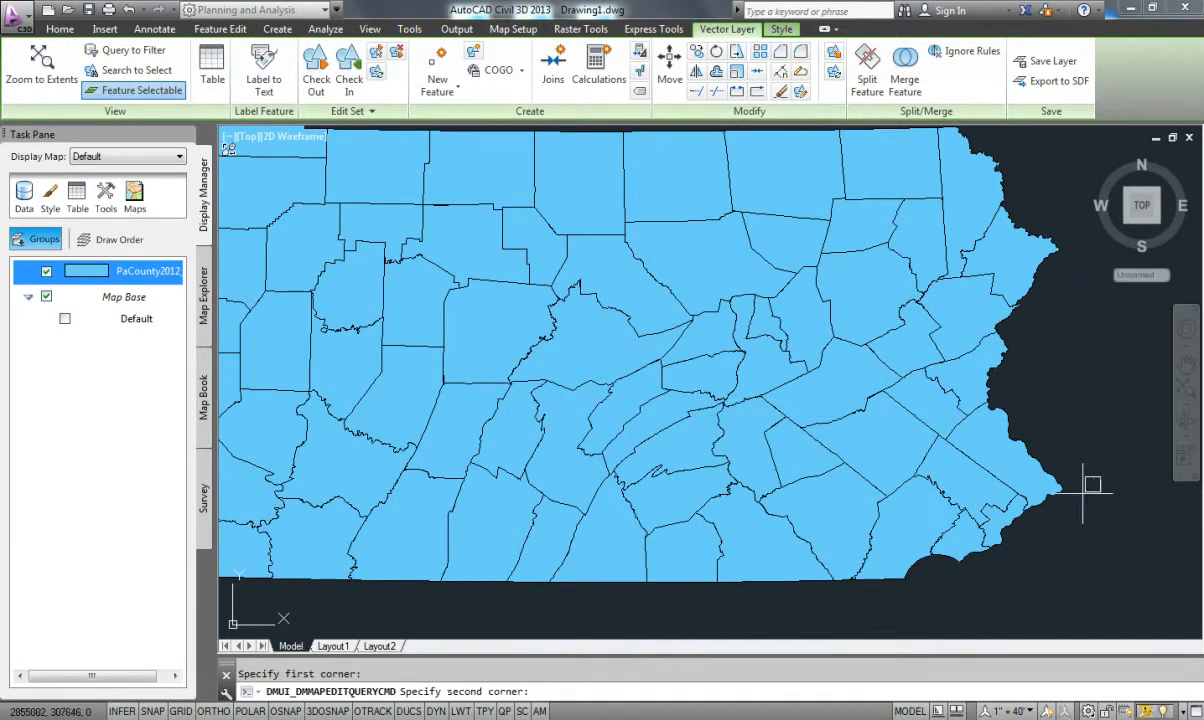
left_click(942, 578)
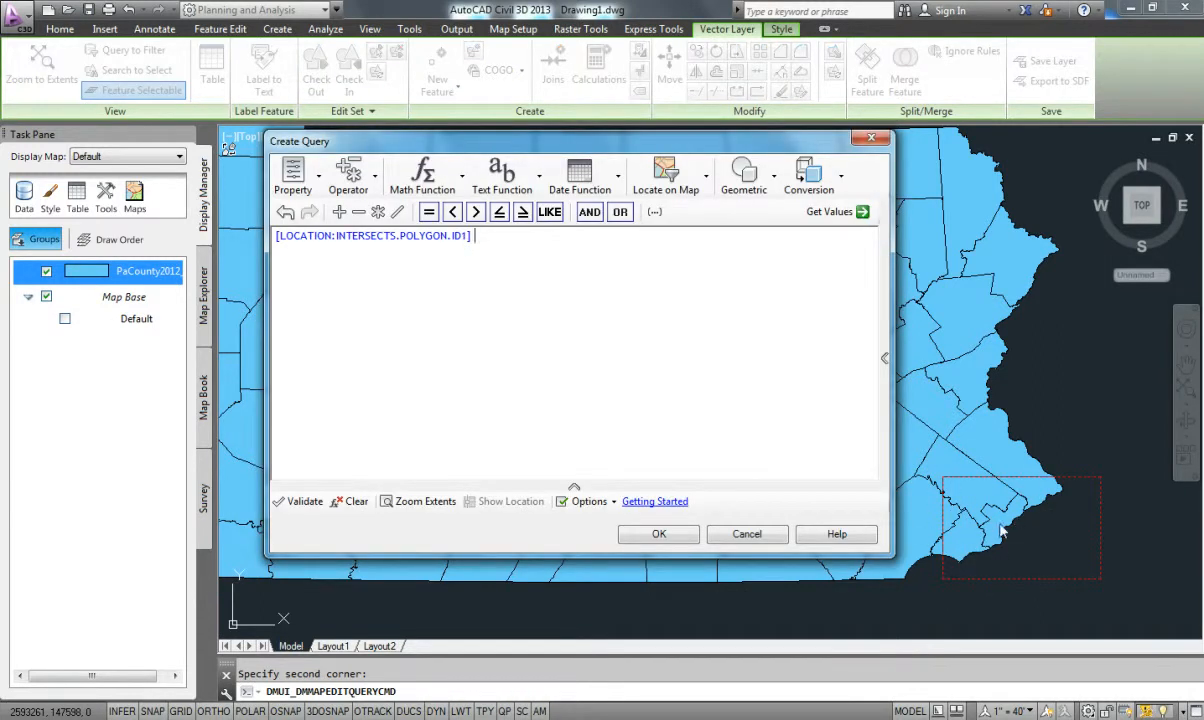
left_click(657, 535)
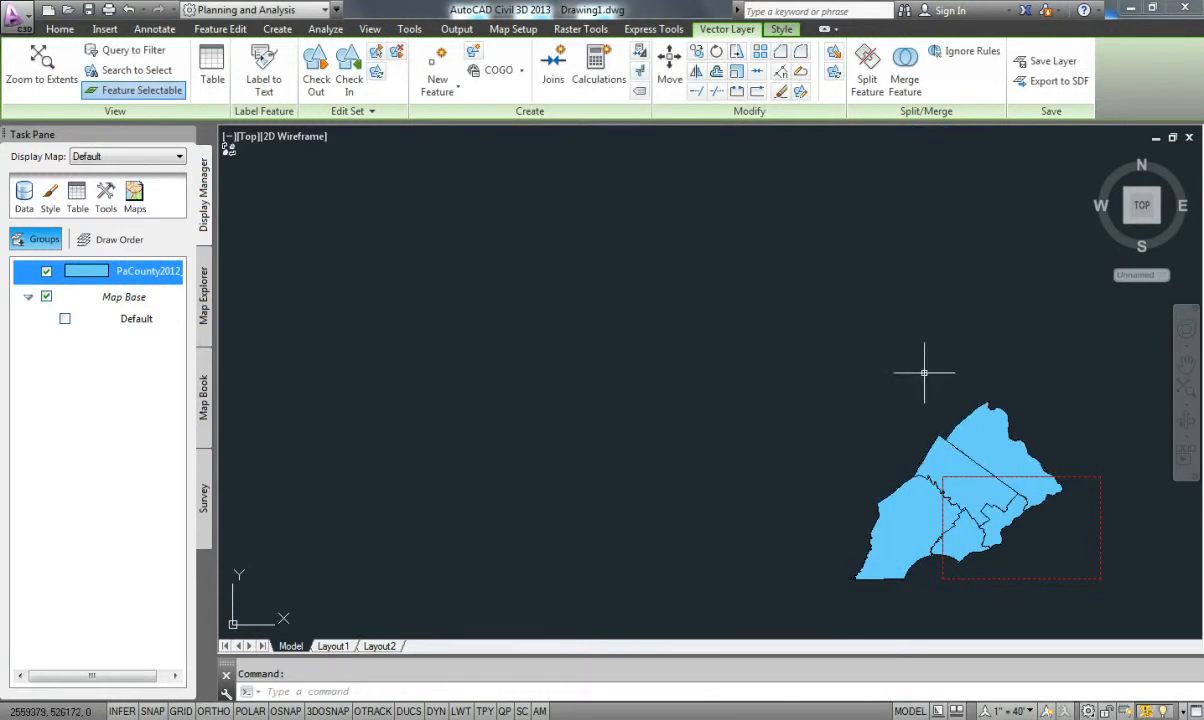
scroll(922, 365, "up", 5)
middle_click_drag(922, 481, 812, 450)
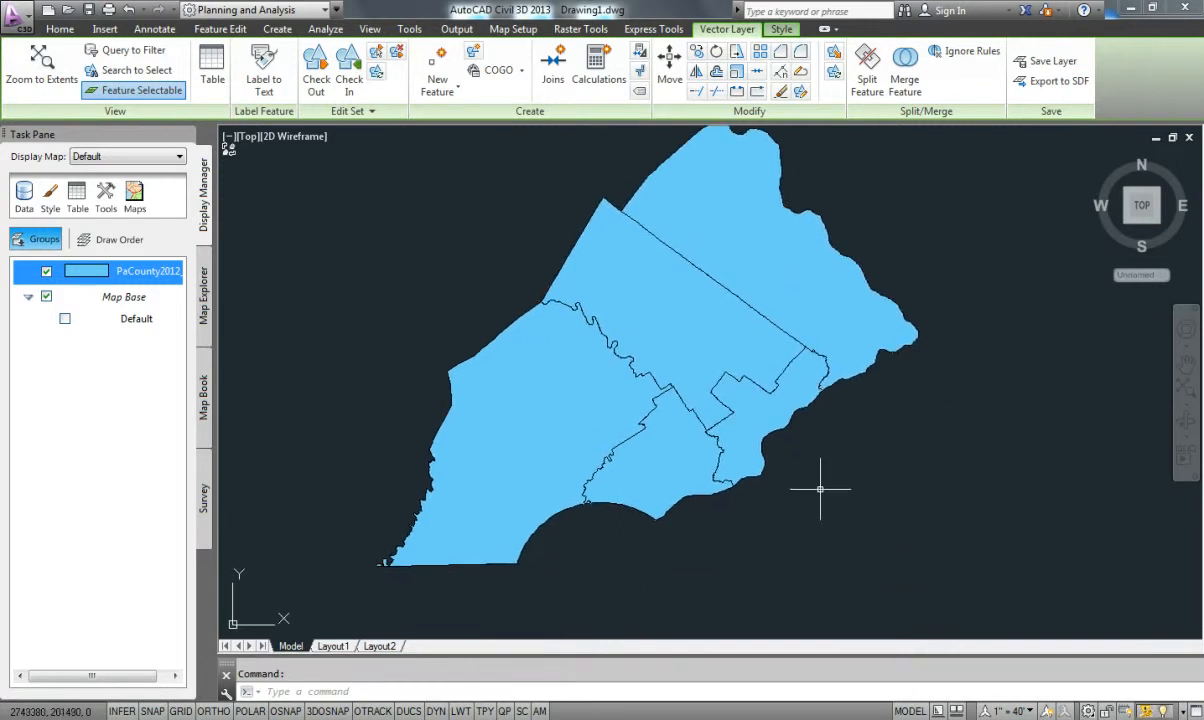
left_click(727, 436)
left_click(659, 314)
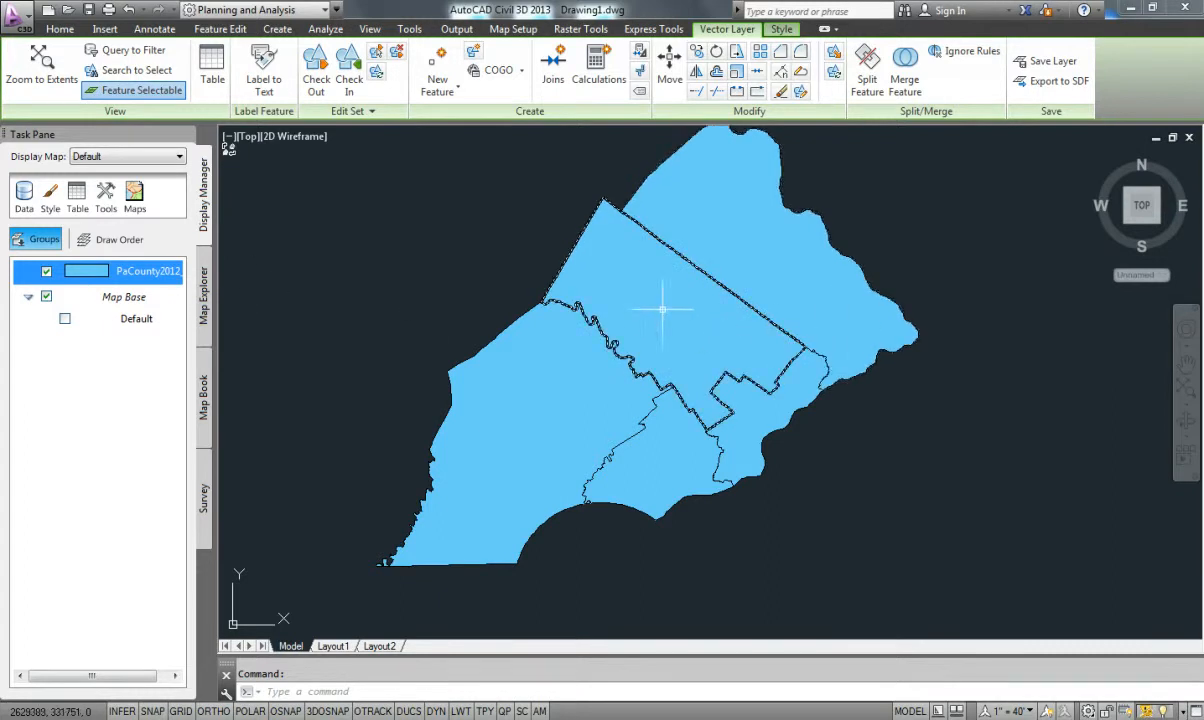
- Edit the polygon style of the PaCounty2012_01 layer and set its solid fill to No Color
mouse_move(146, 276)
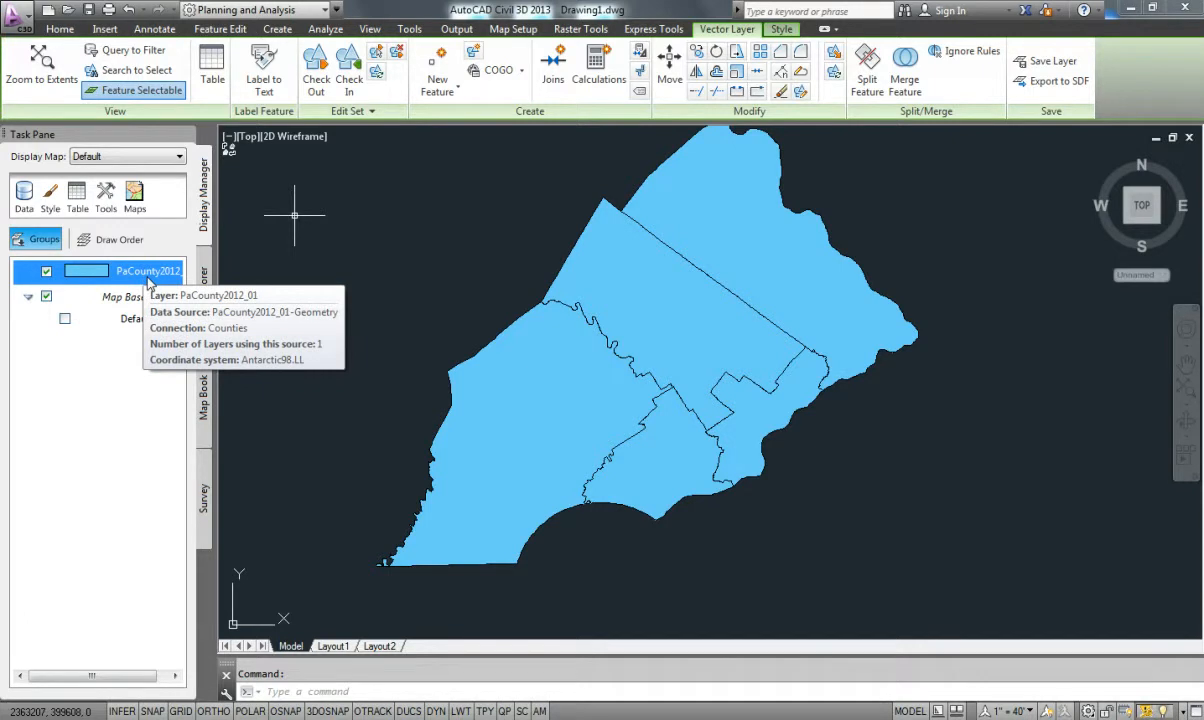
right_click(150, 276)
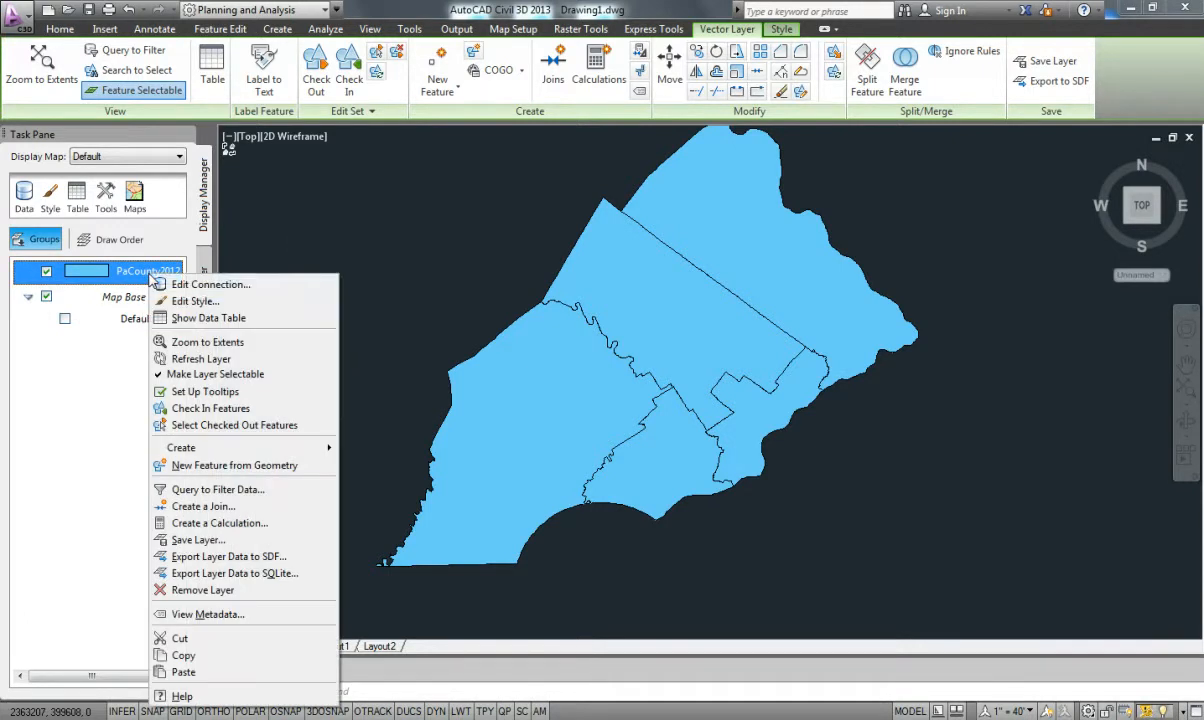
left_click(191, 302)
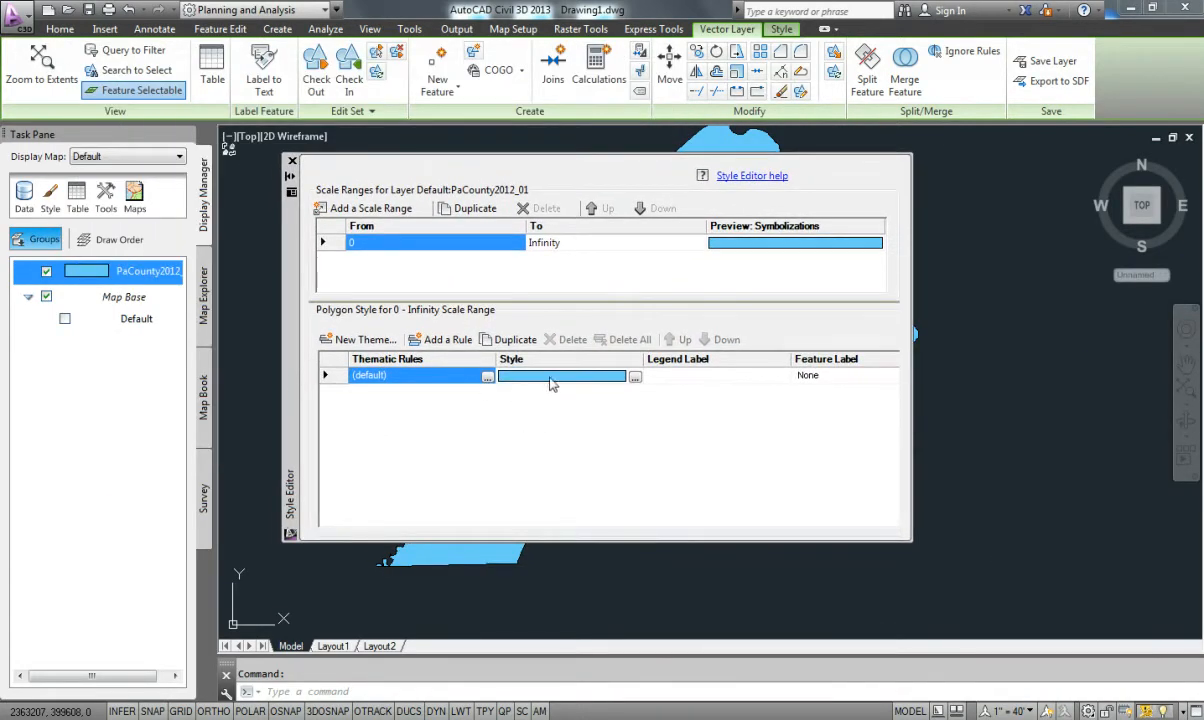
left_click(635, 378)
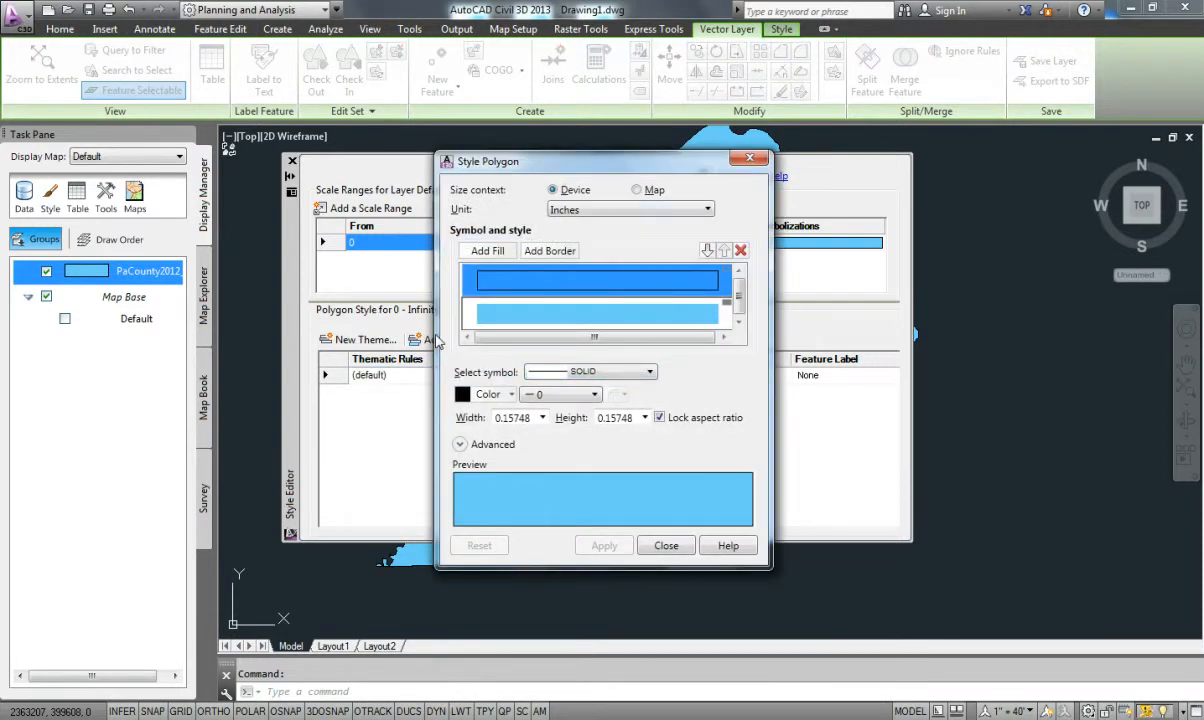
left_click(605, 316)
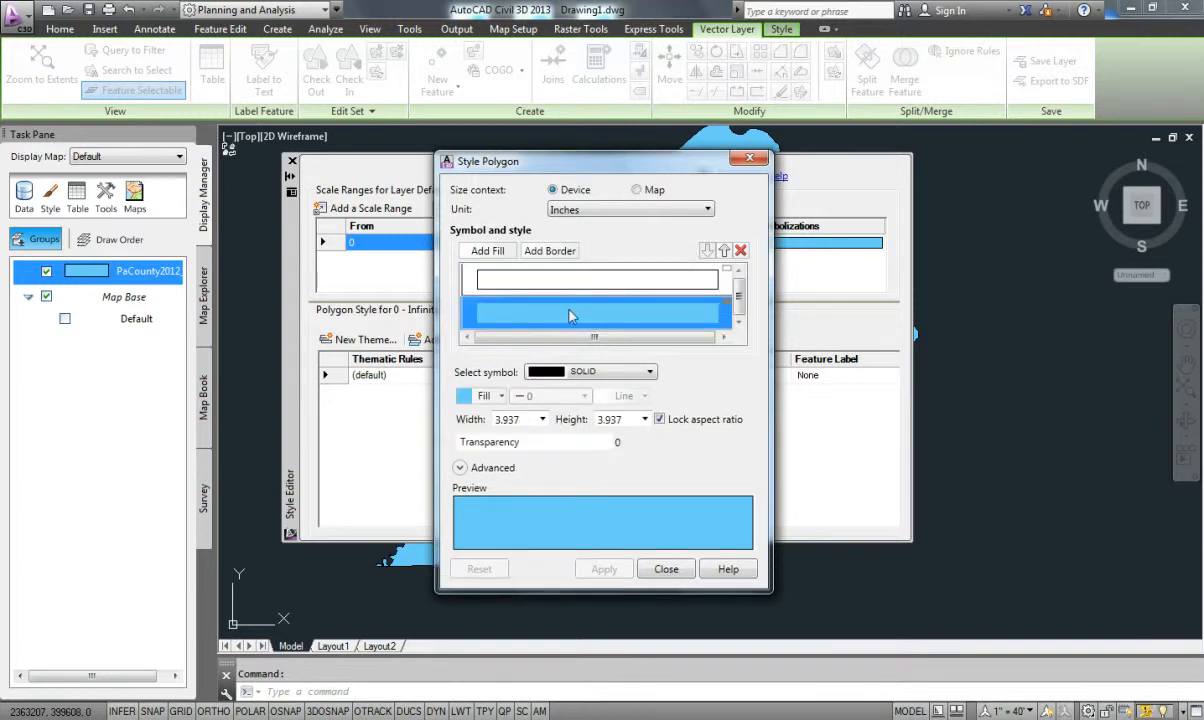
left_click(499, 396)
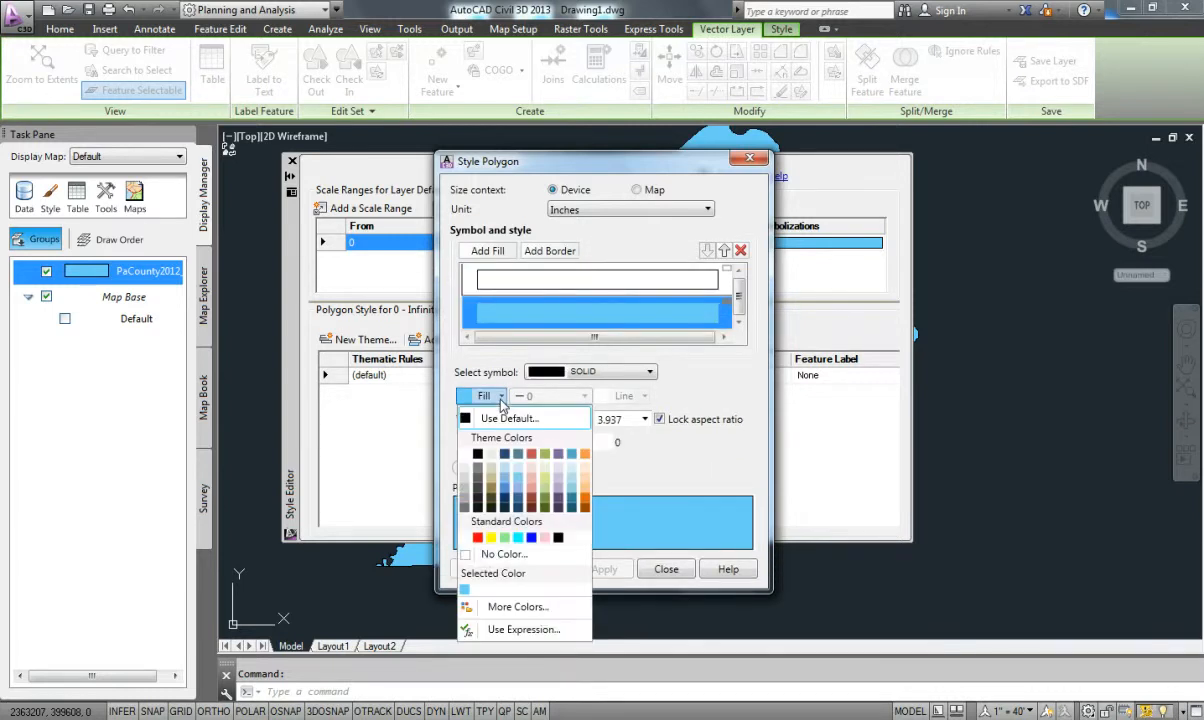
left_click(522, 563)
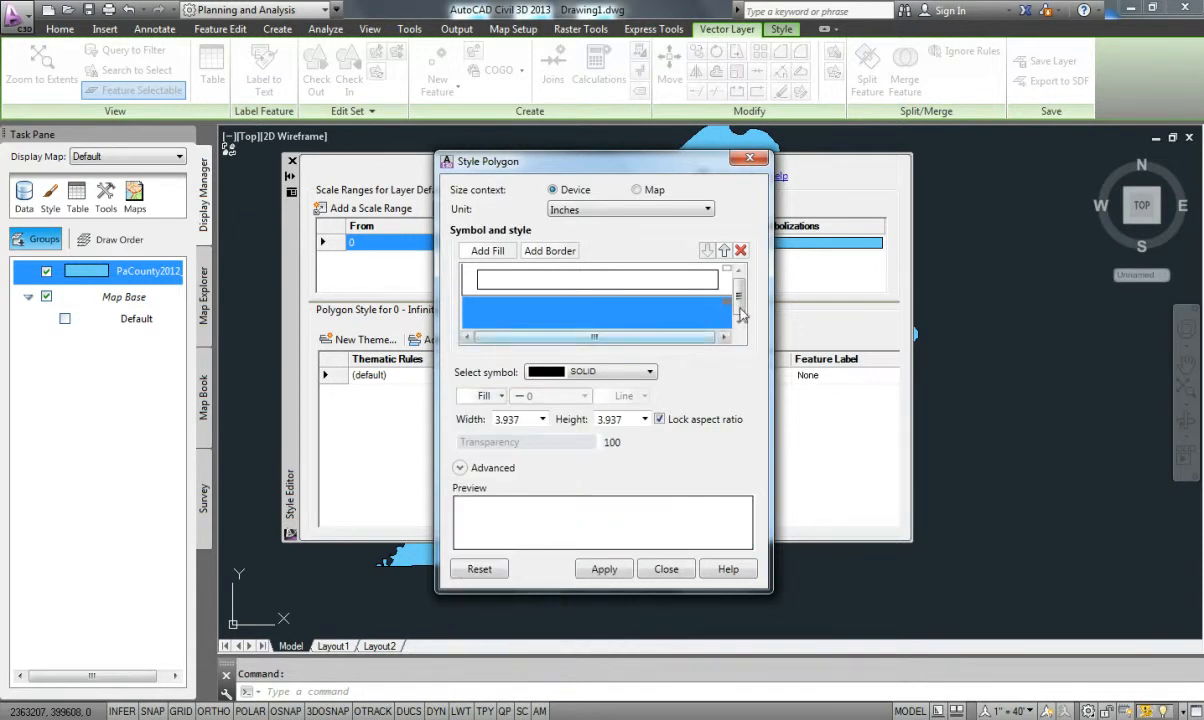
- Delete the fill entry from the polygon style, keeping only the border
left_click(498, 398)
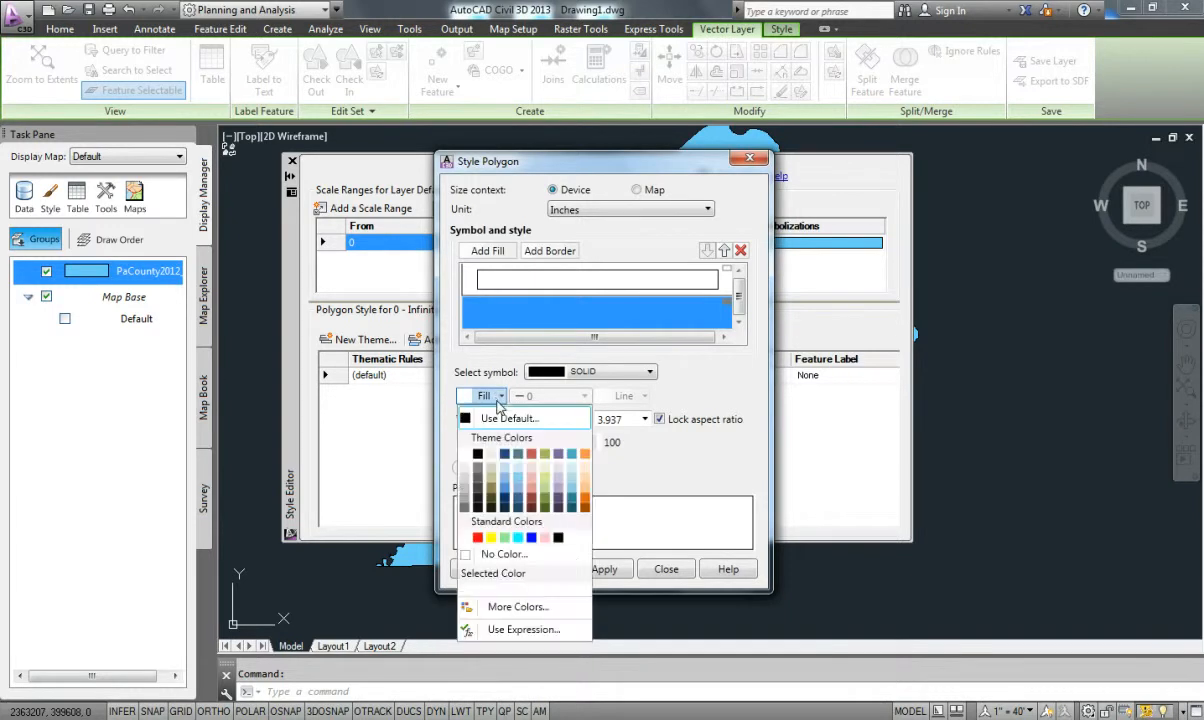
left_click(680, 328)
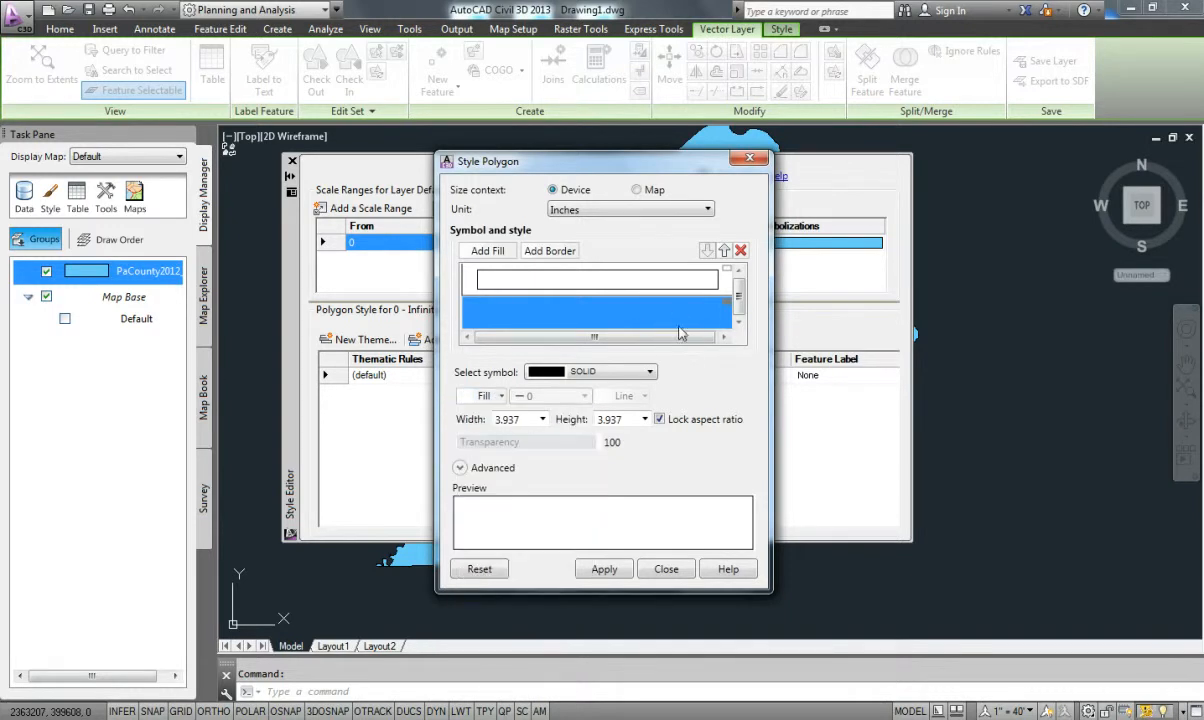
left_click(740, 251)
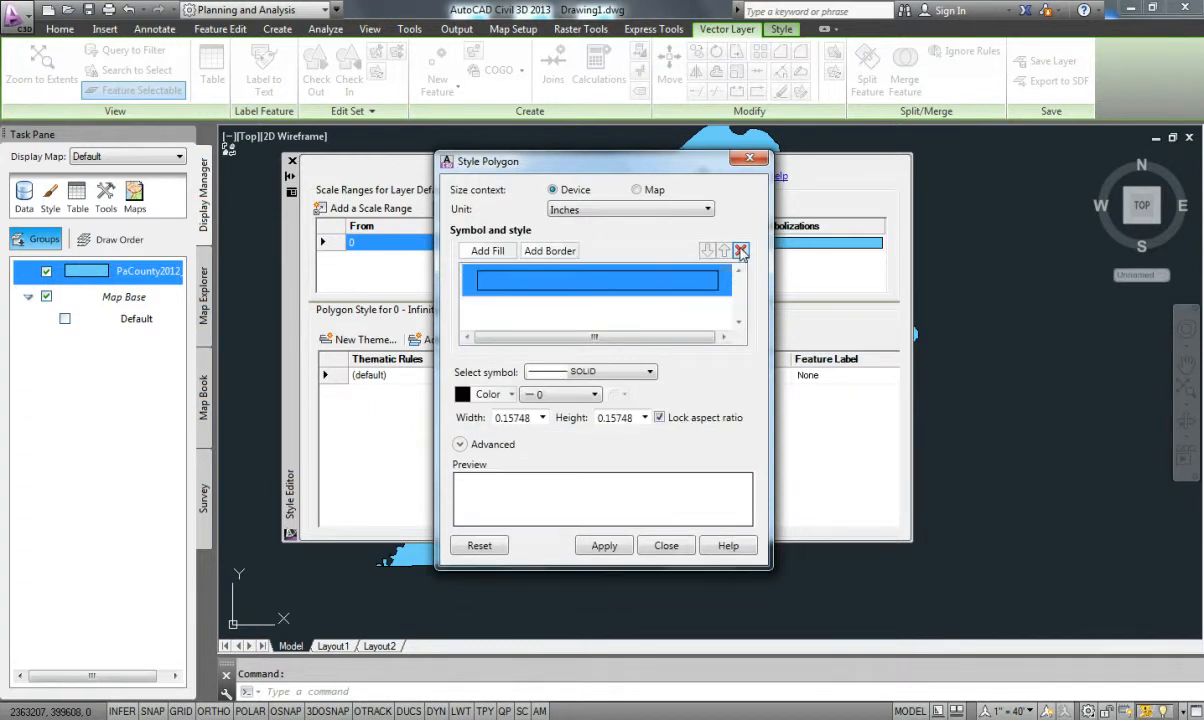
- Set the county polygons' border color to standard cyan, apply the style and collapse the Style Editor to reveal the map
left_click(511, 395)
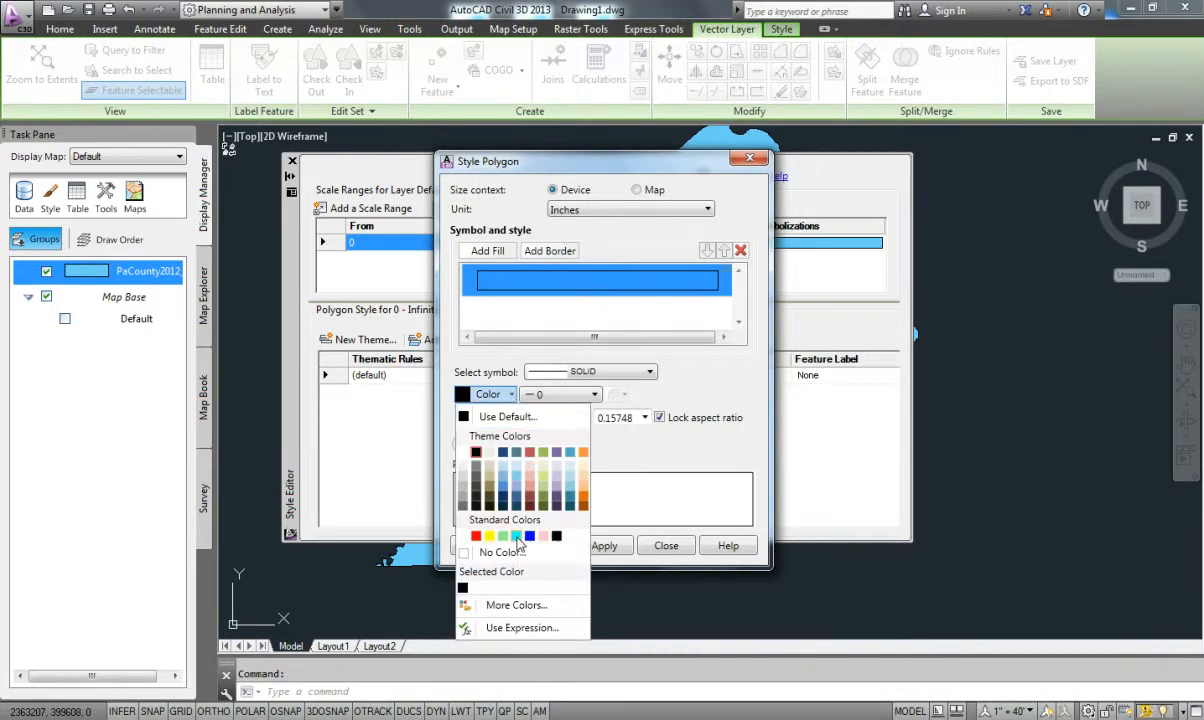
left_click(516, 536)
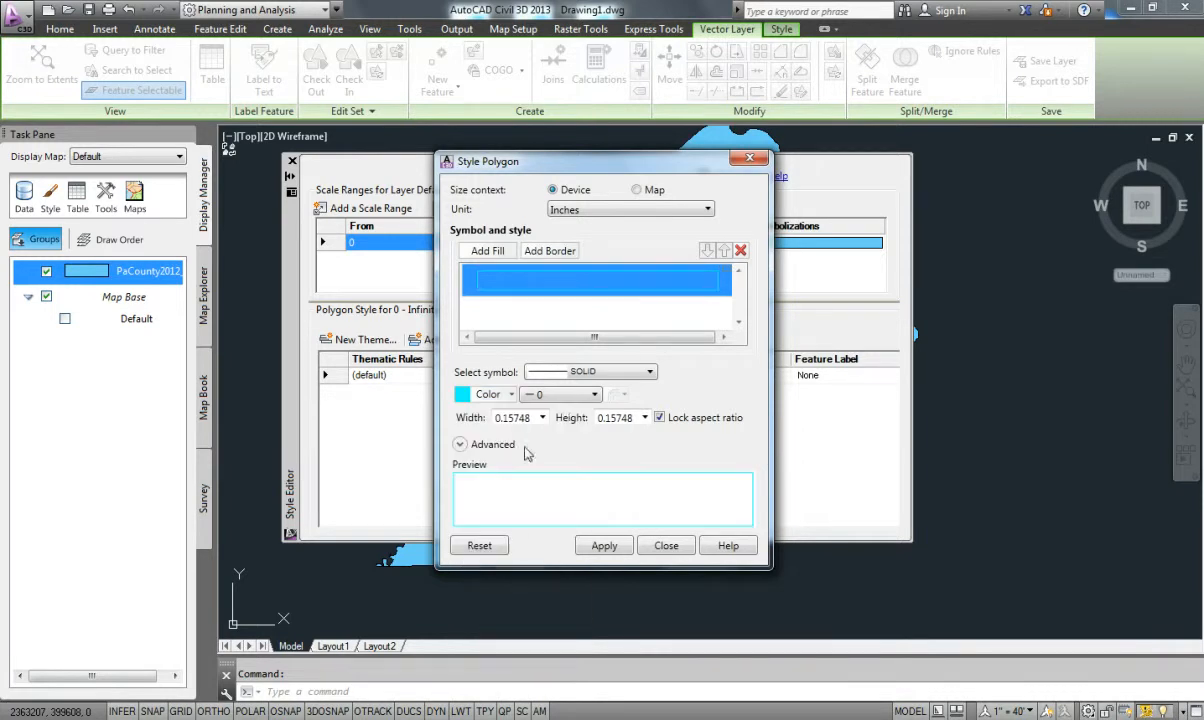
left_click(603, 545)
left_click(663, 547)
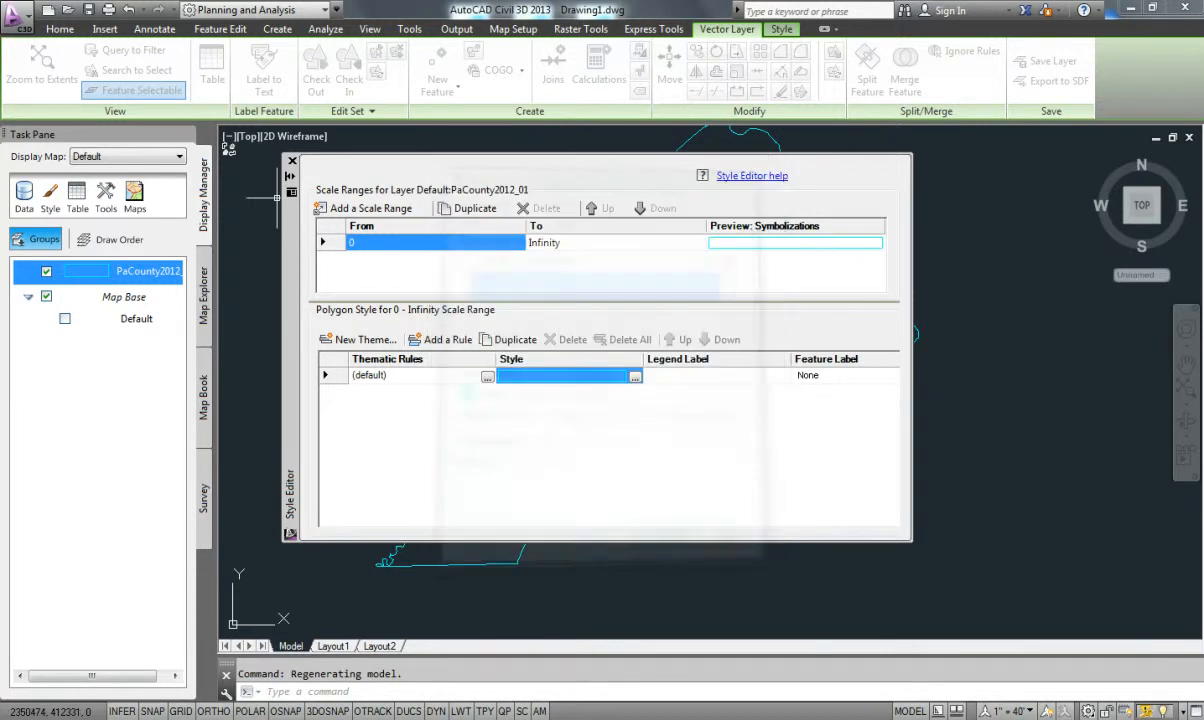
left_click(291, 177)
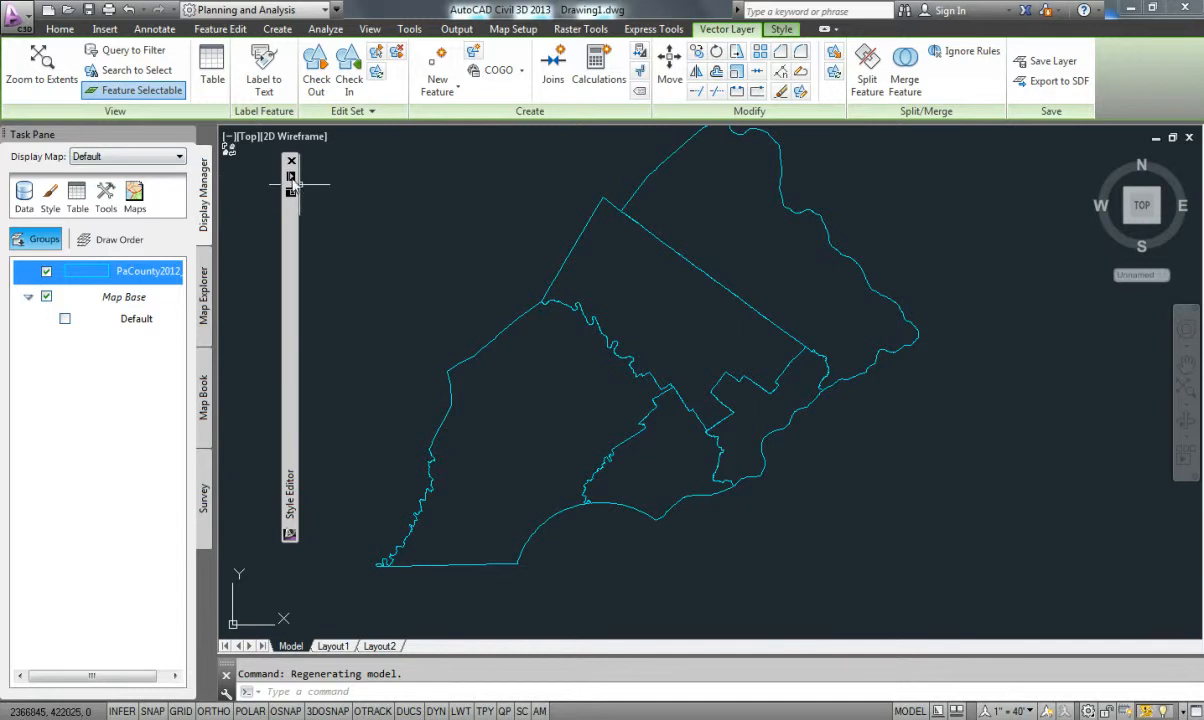
- Add a feature label to the default rule of the county layer, with Map as size context and Feet as unit
mouse_move(280, 176)
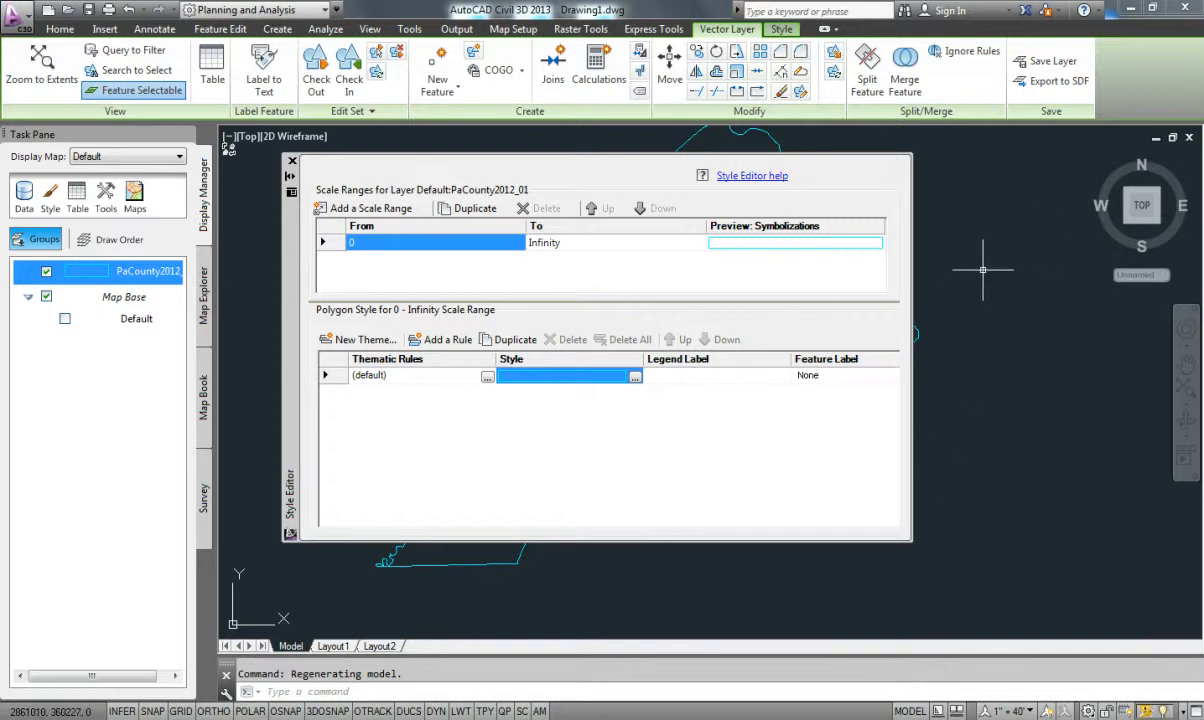
double_click(830, 378)
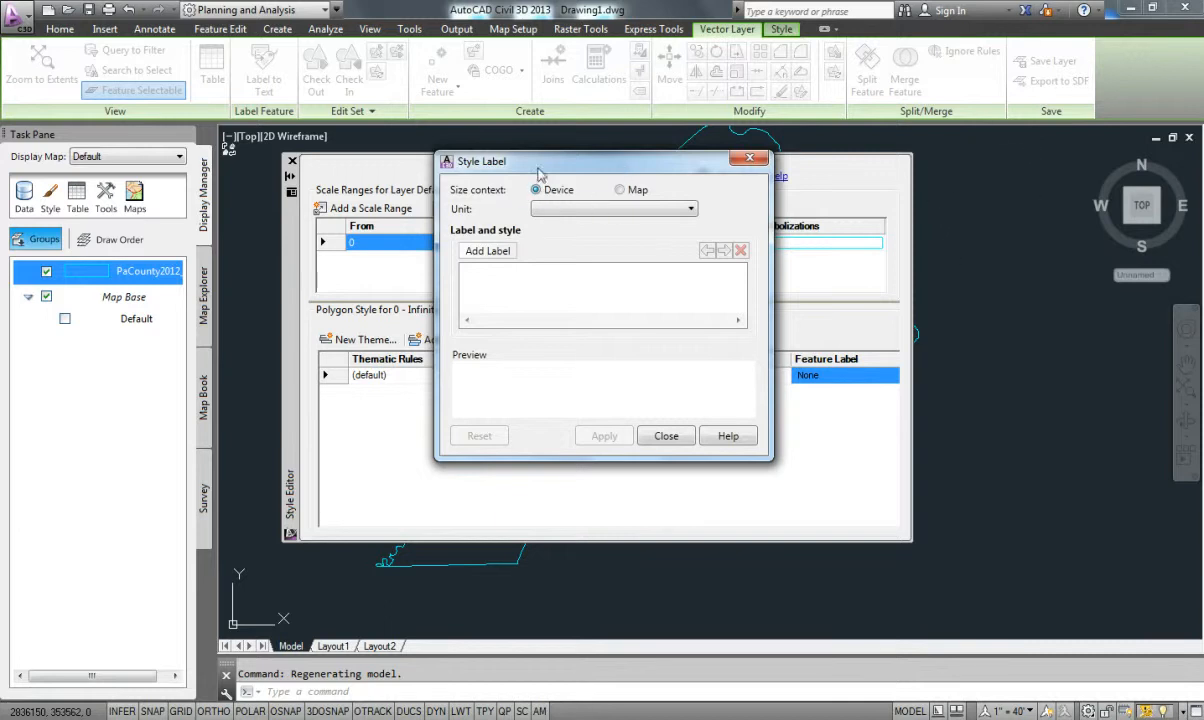
left_click(620, 190)
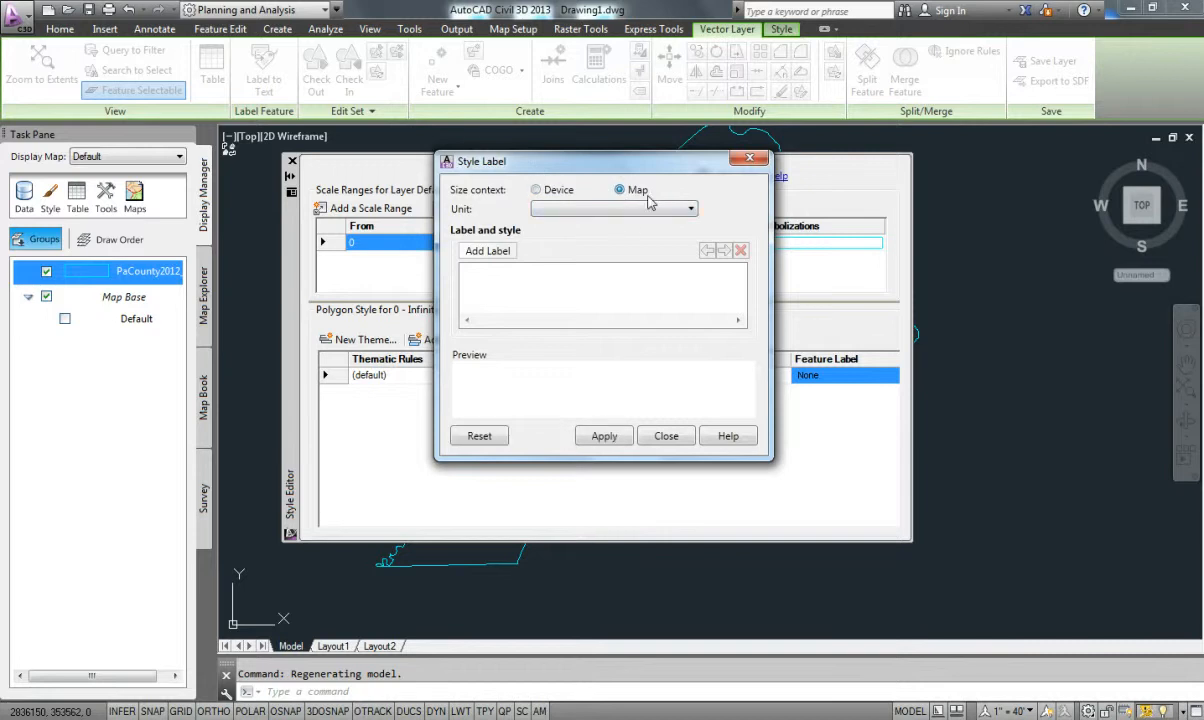
left_click(625, 208)
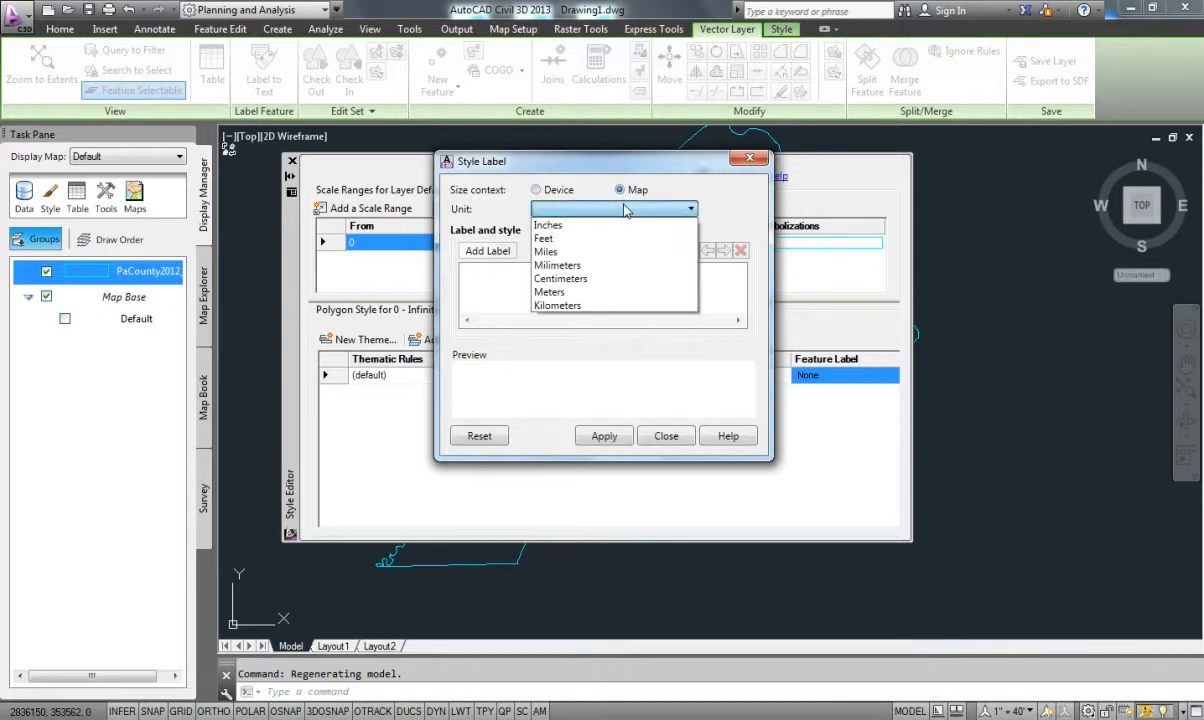
left_click(587, 240)
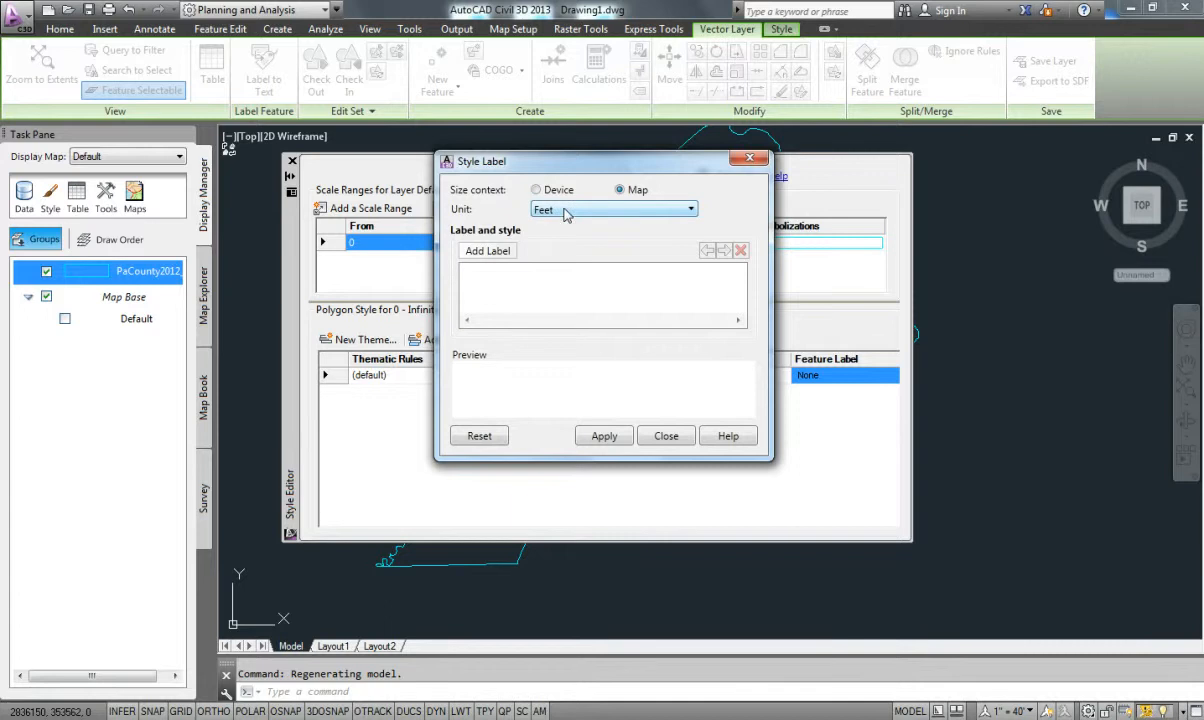
left_click(490, 253)
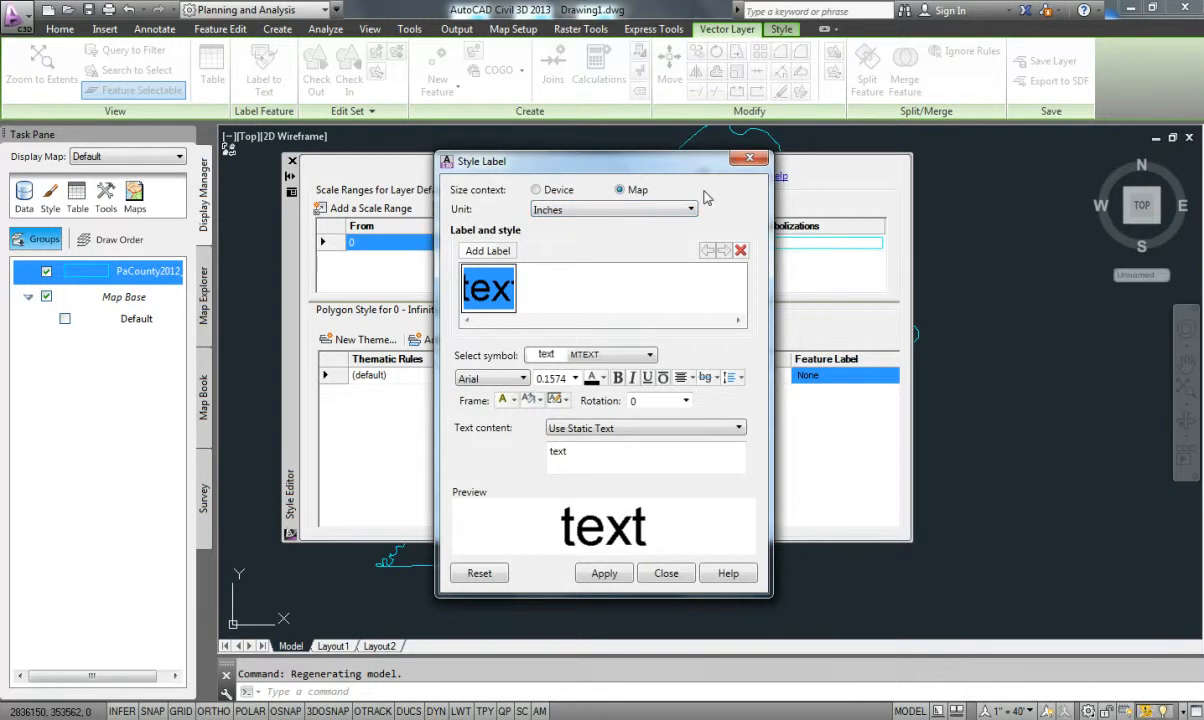
left_click(590, 208)
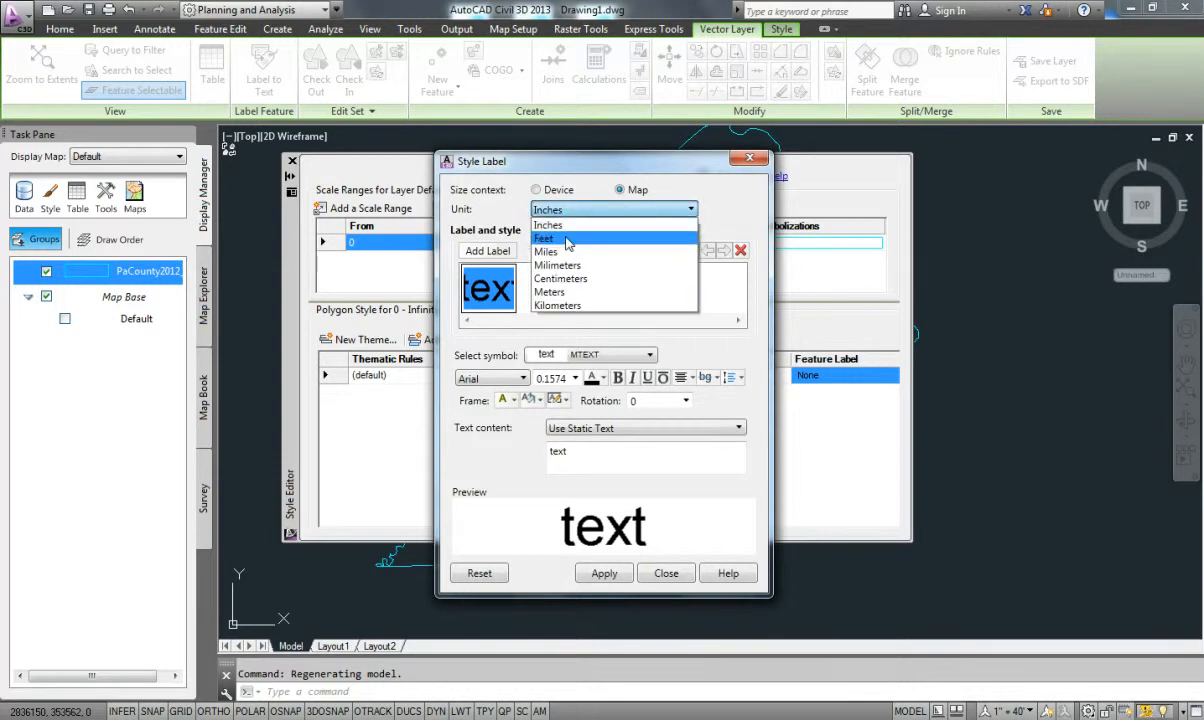
left_click(567, 240)
- Set the label's text size to 10000, apply the label style and collapse the Style Editor
double_click(541, 378)
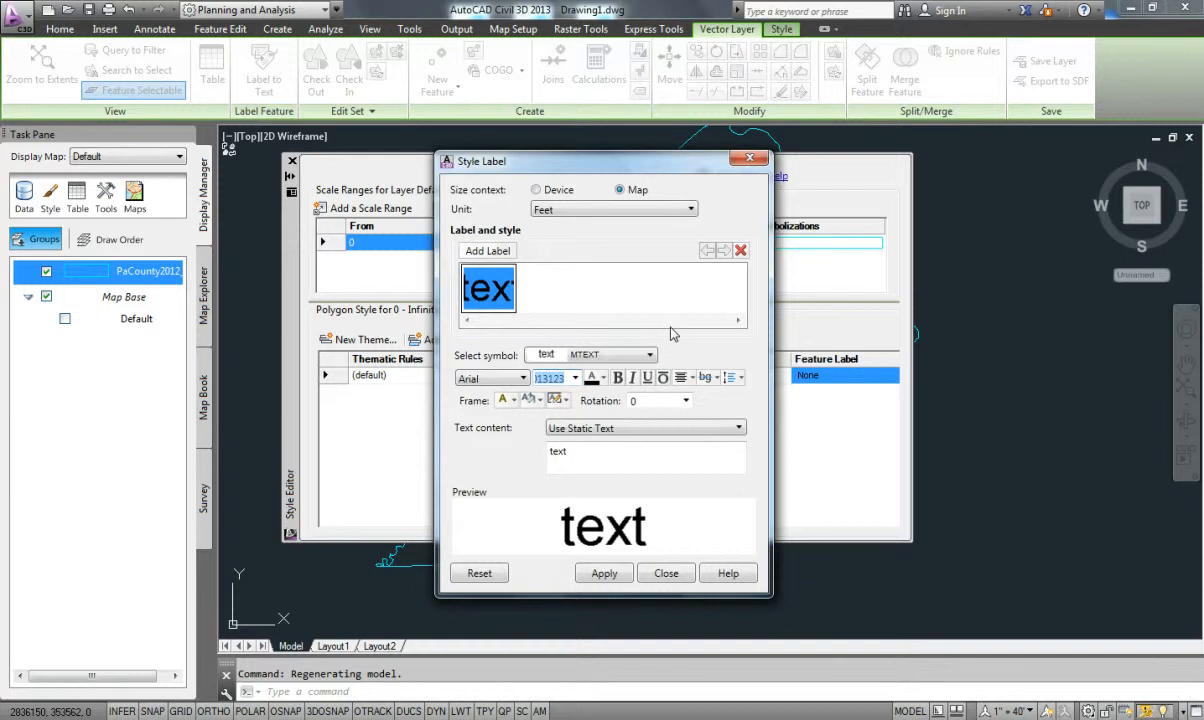
type("10000.")
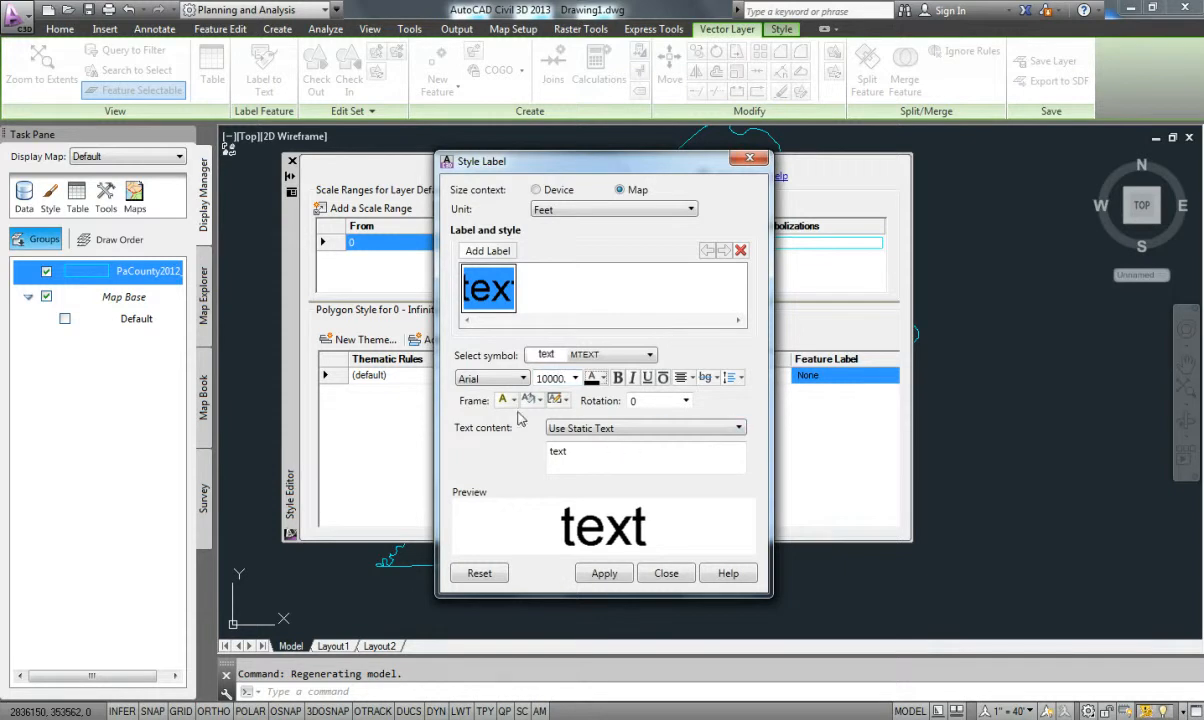
left_click_drag(590, 458, 529, 455)
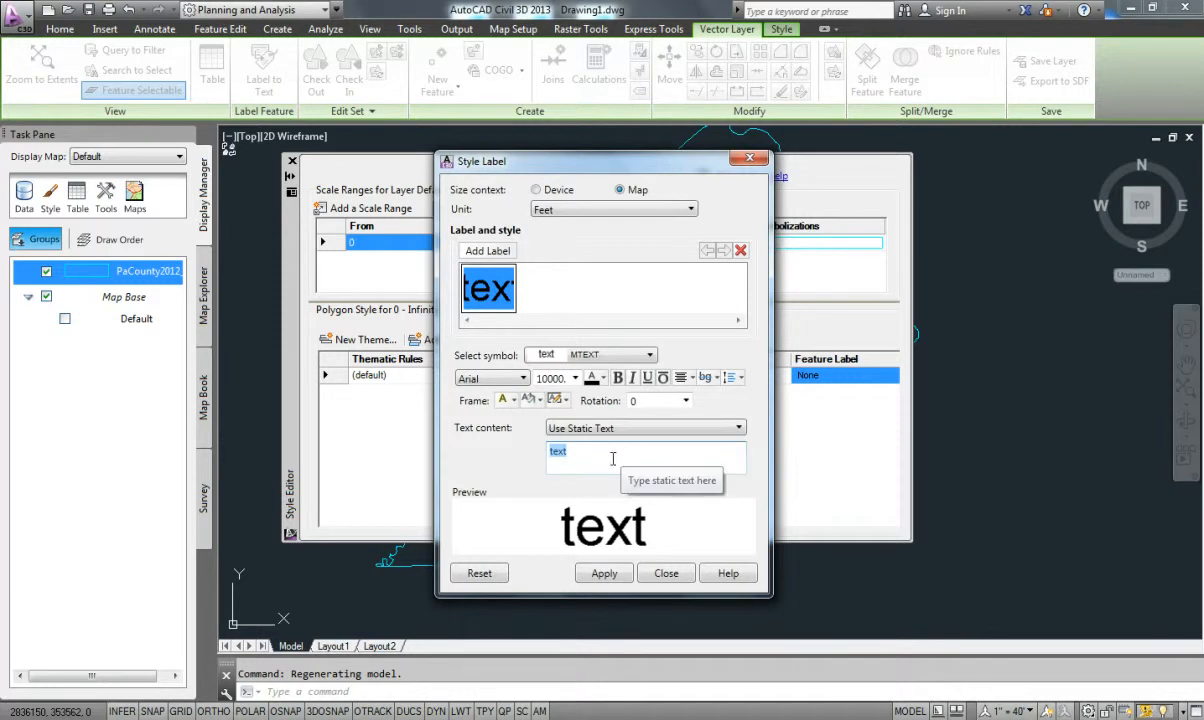
left_click(604, 574)
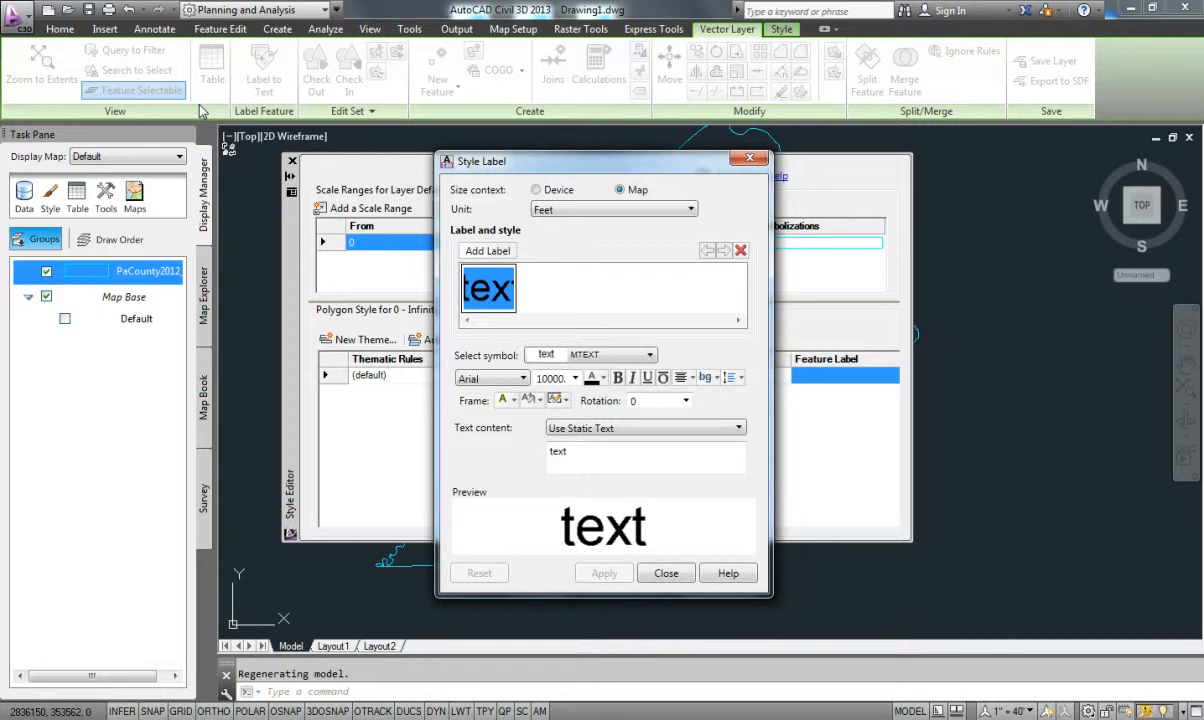
left_click(664, 573)
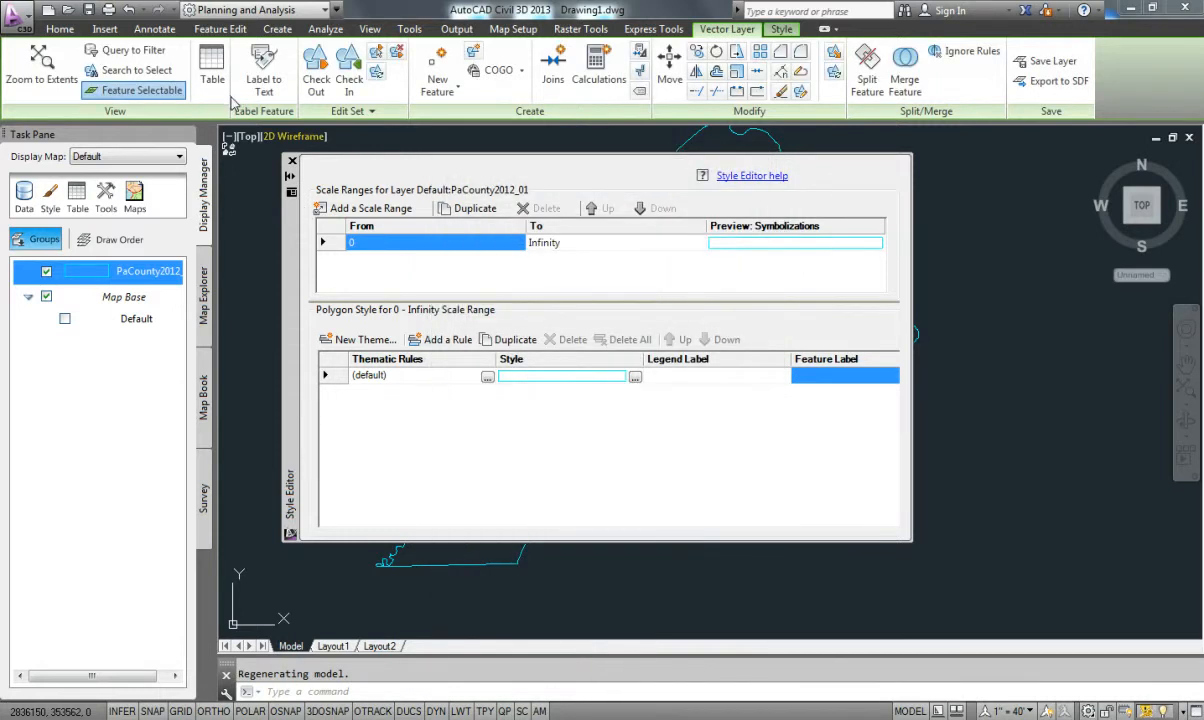
left_click(290, 177)
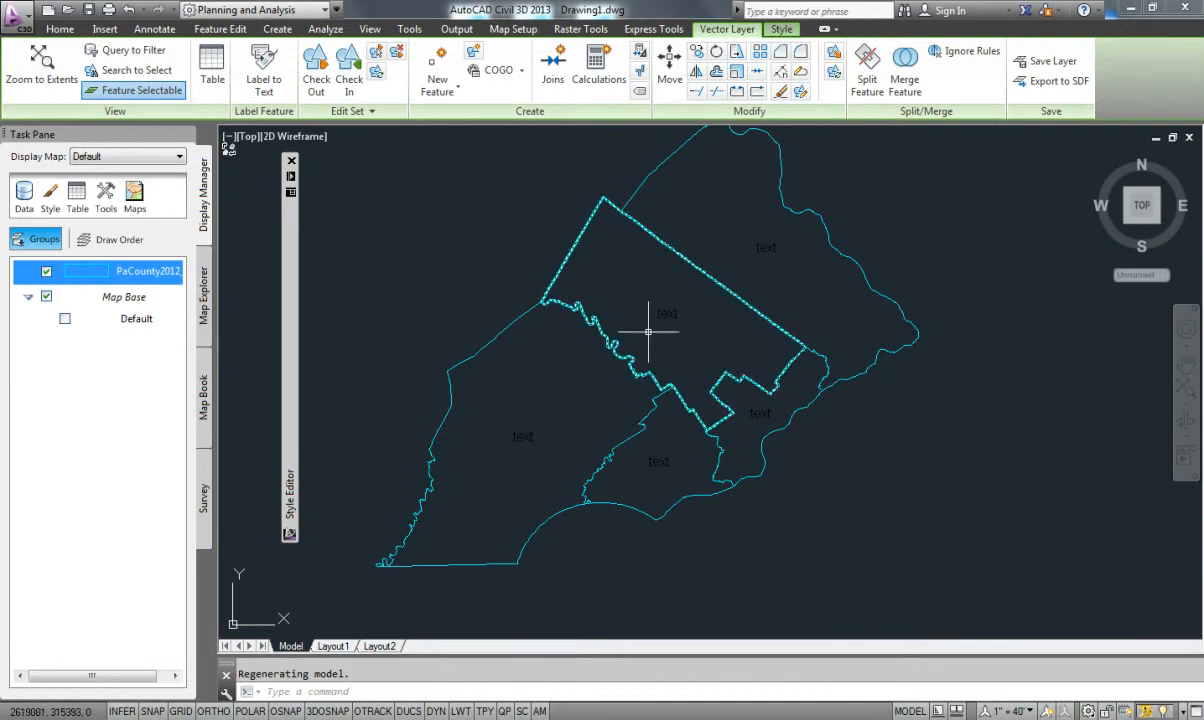
left_click(578, 248)
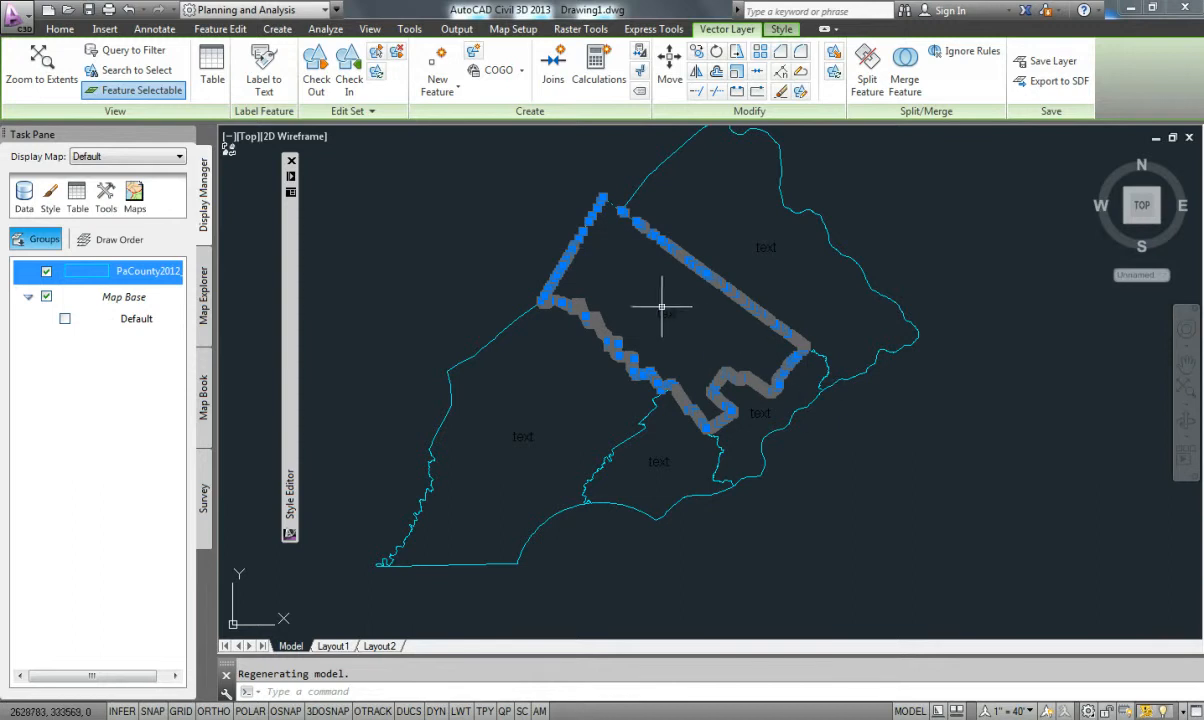
right_click(575, 245)
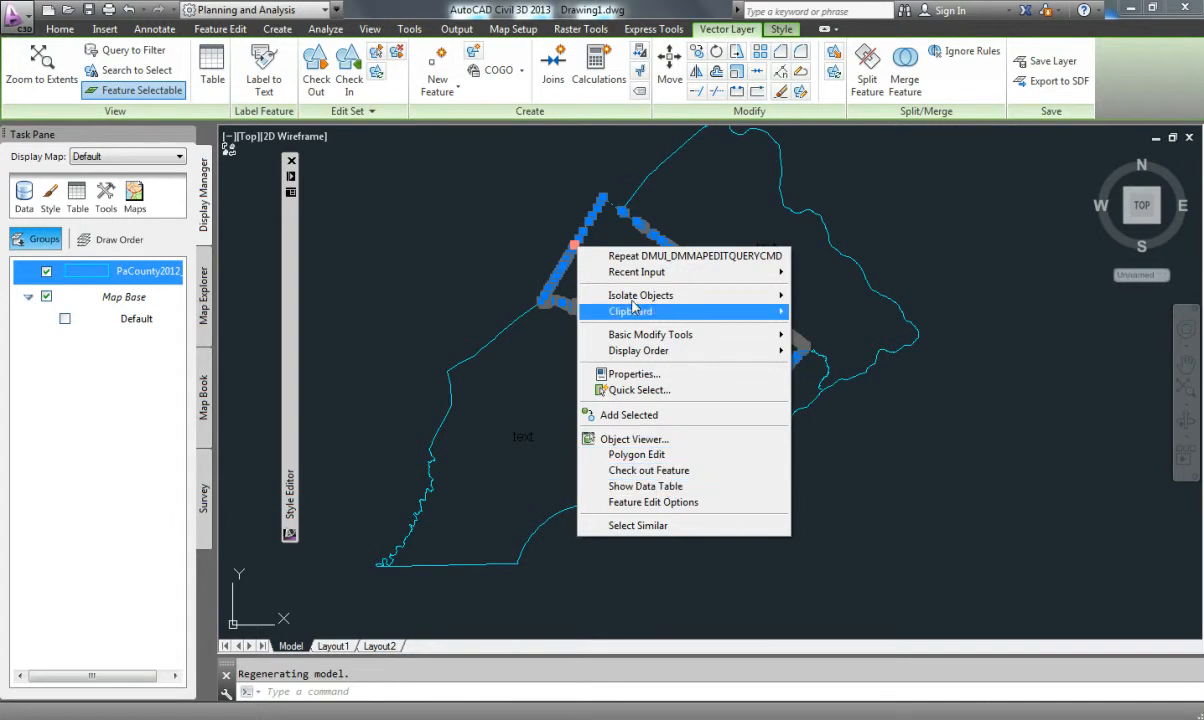
key("Escape")
key("Escape")
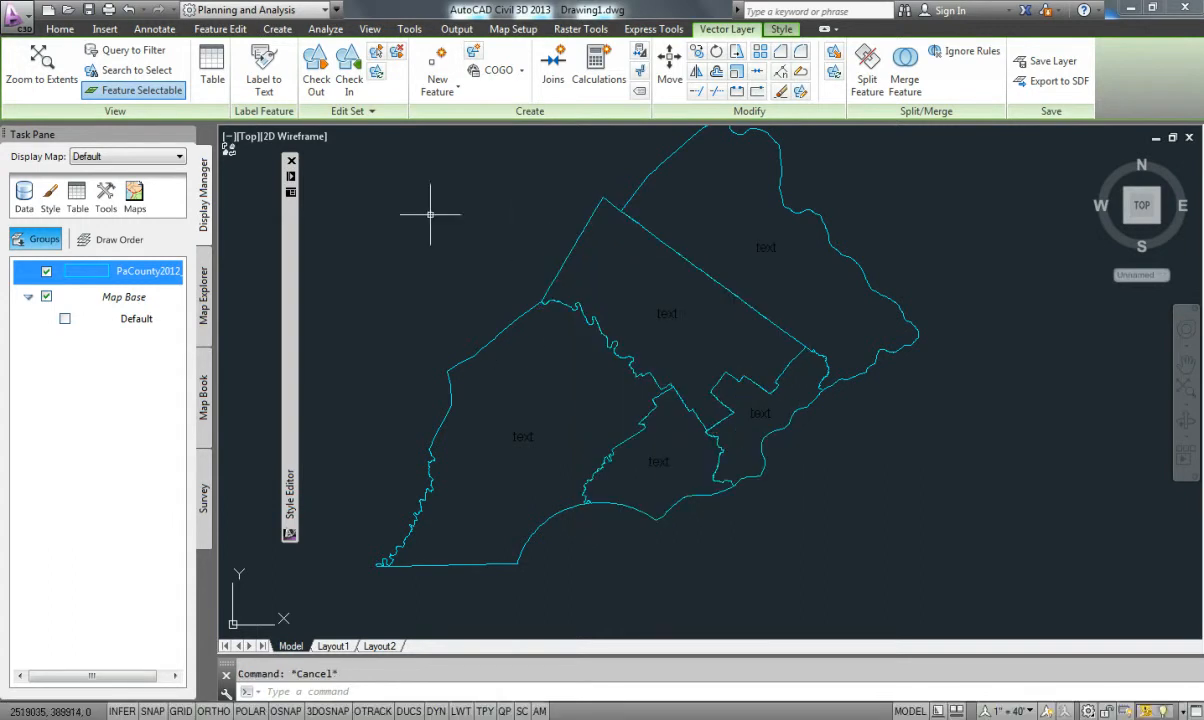
- Show the data table of the PaCounty2012_01 layer and reduce its height to leave more room for the map
left_click(76, 196)
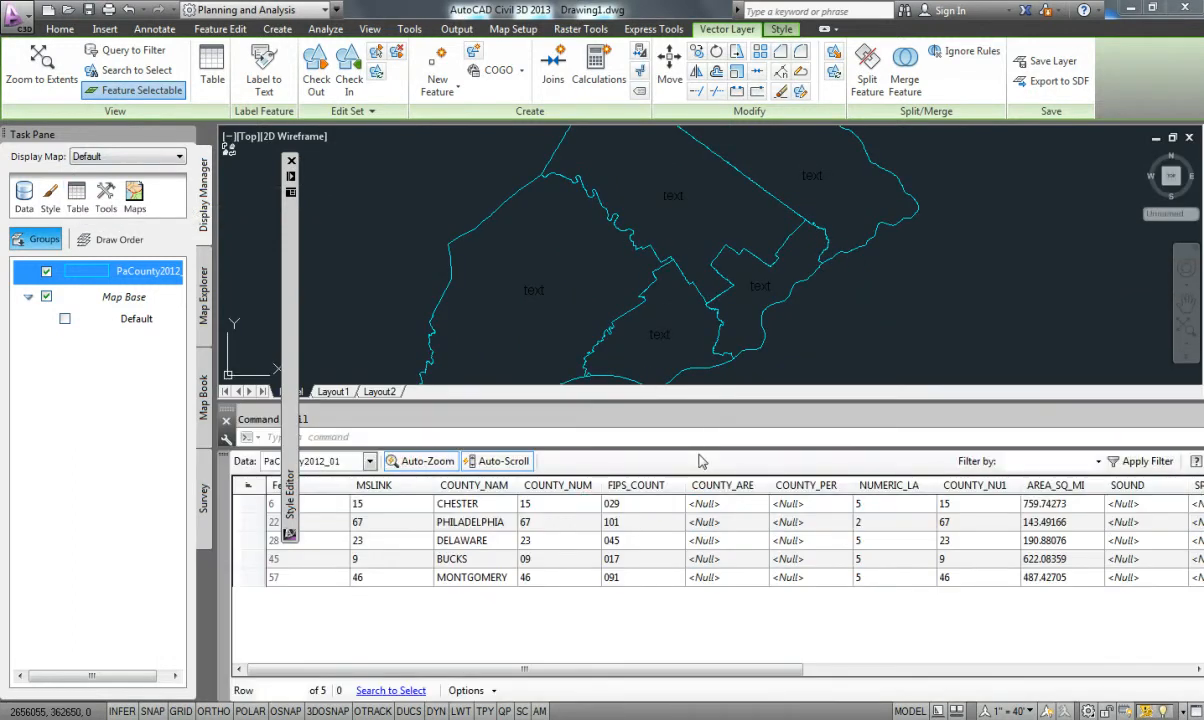
left_click_drag(698, 449, 698, 529)
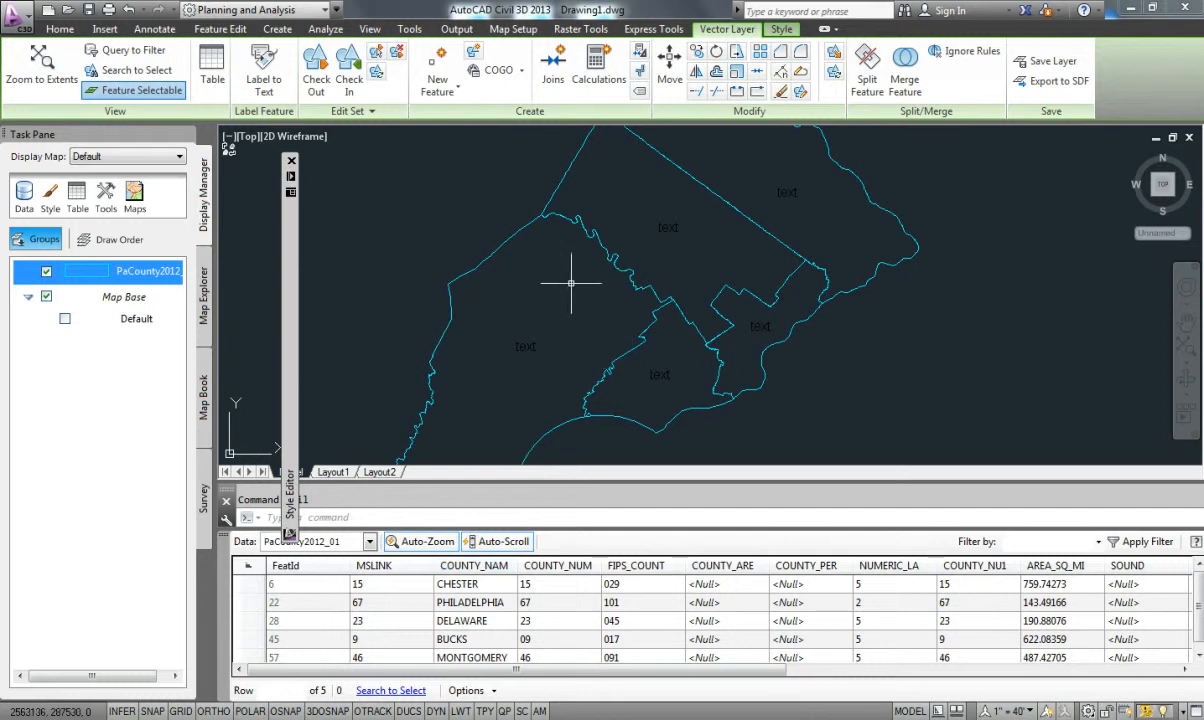
mouse_move(298, 182)
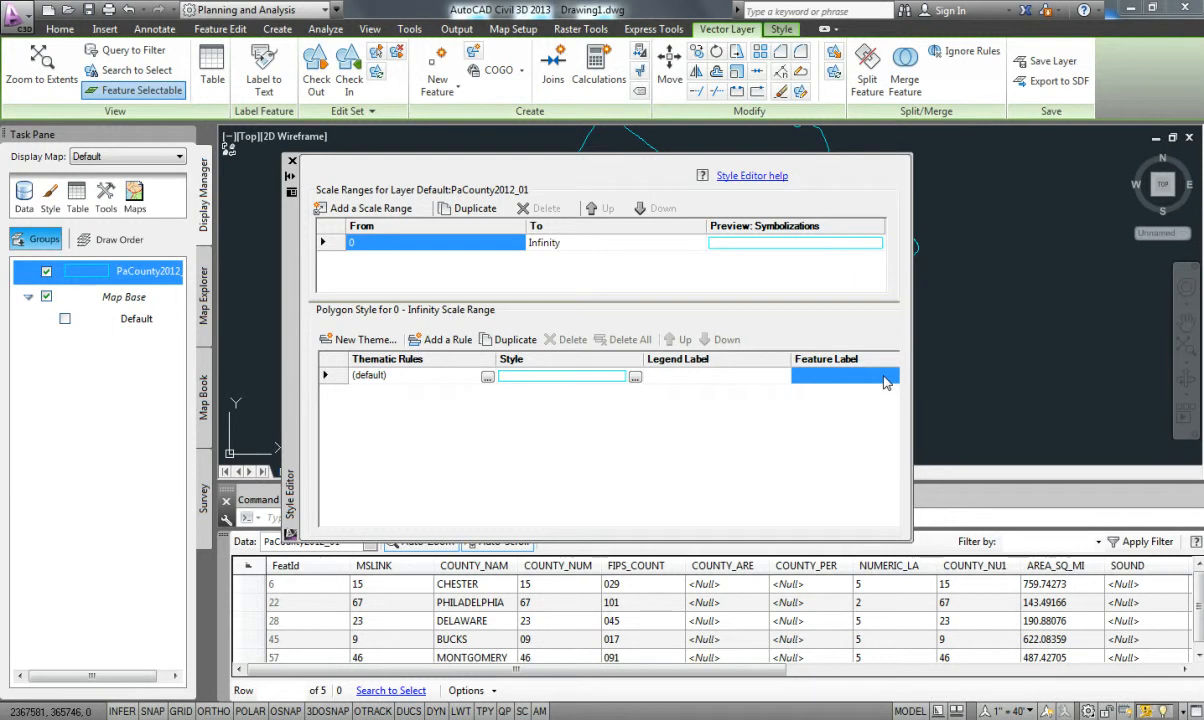
left_click(884, 382)
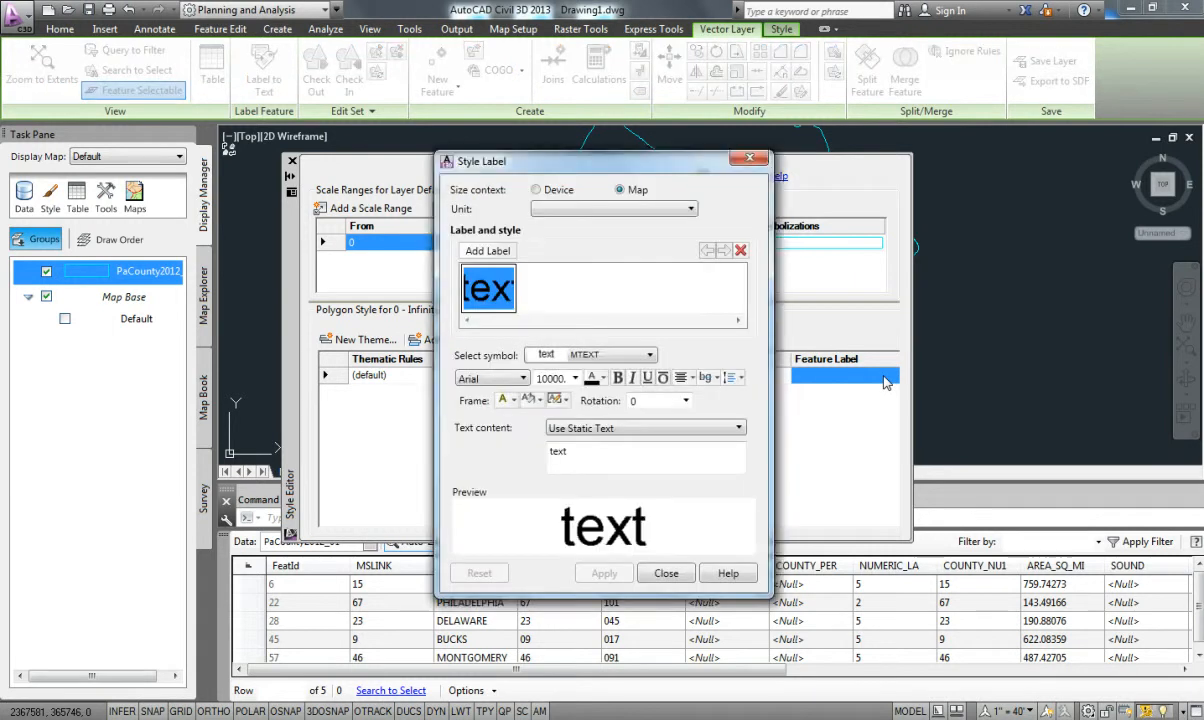
left_click(655, 429)
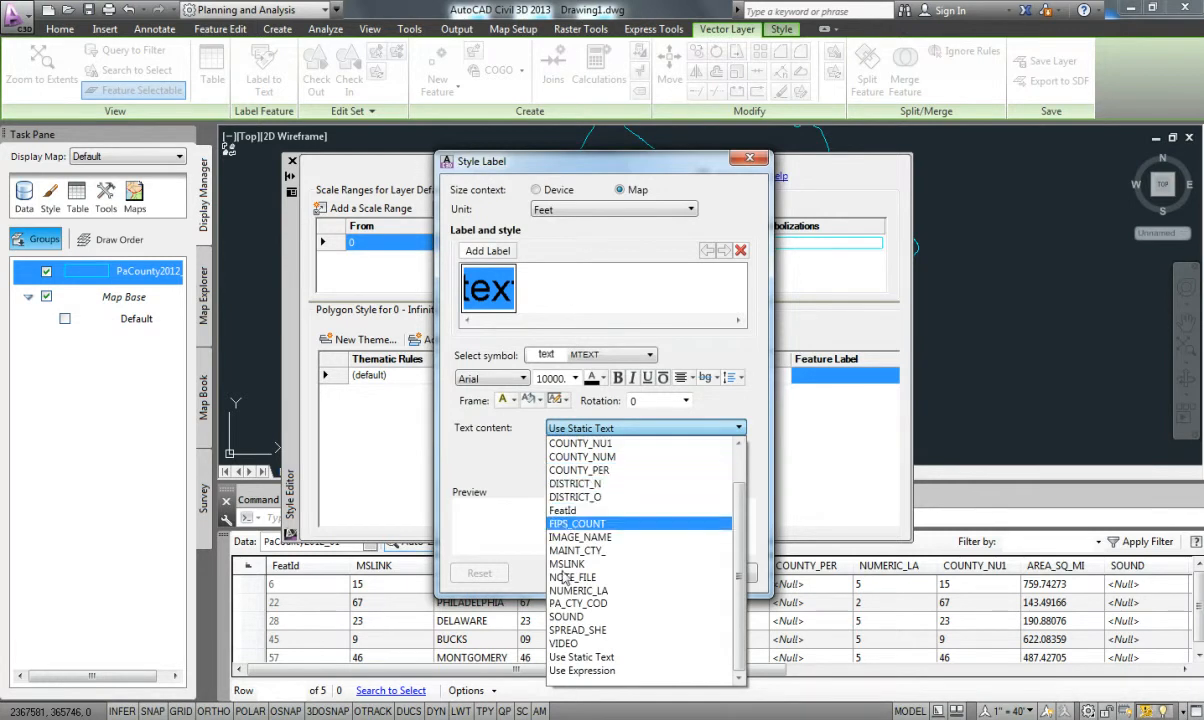
left_click(1057, 507)
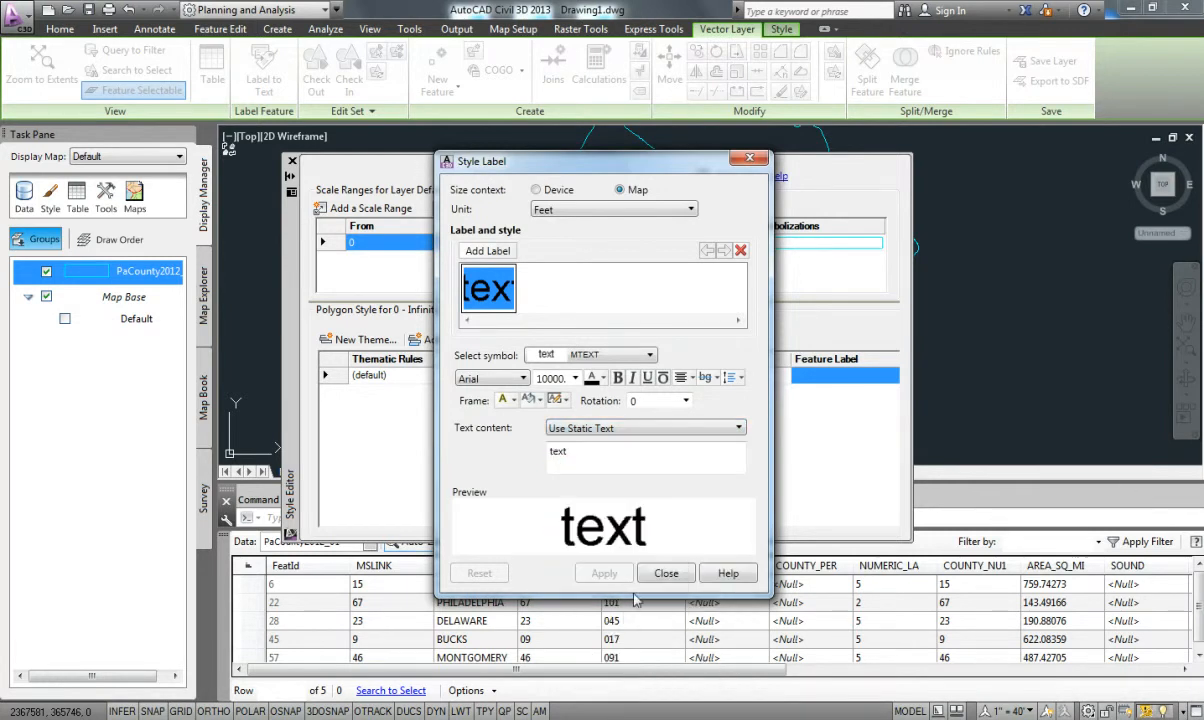
left_click(665, 574)
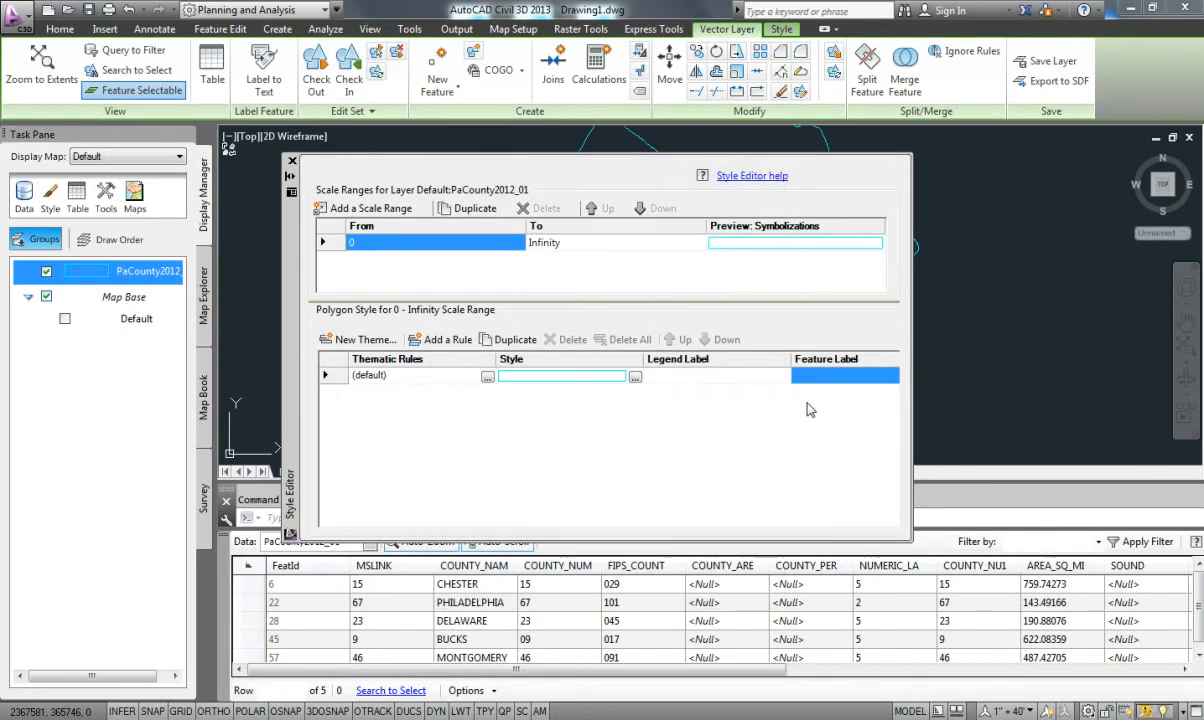
- Set the text content of the county layer's feature label to the COUNTY_NAM property
left_click(827, 380)
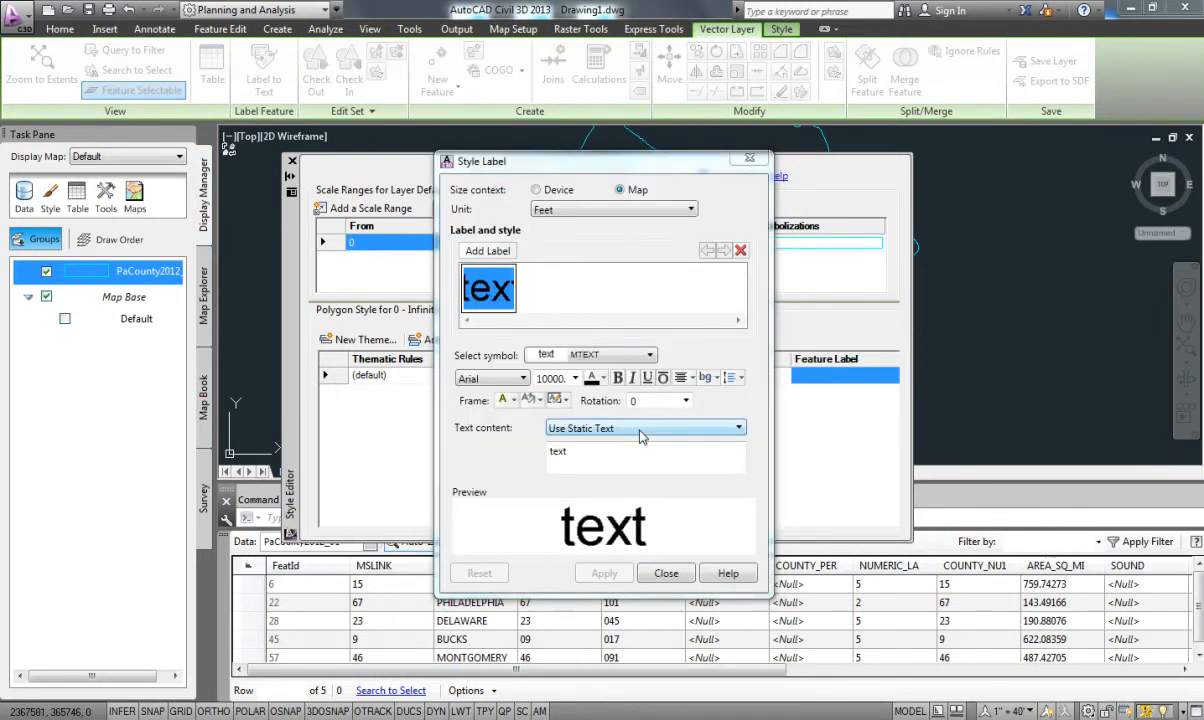
left_click(640, 428)
scroll(622, 455, "up", 1)
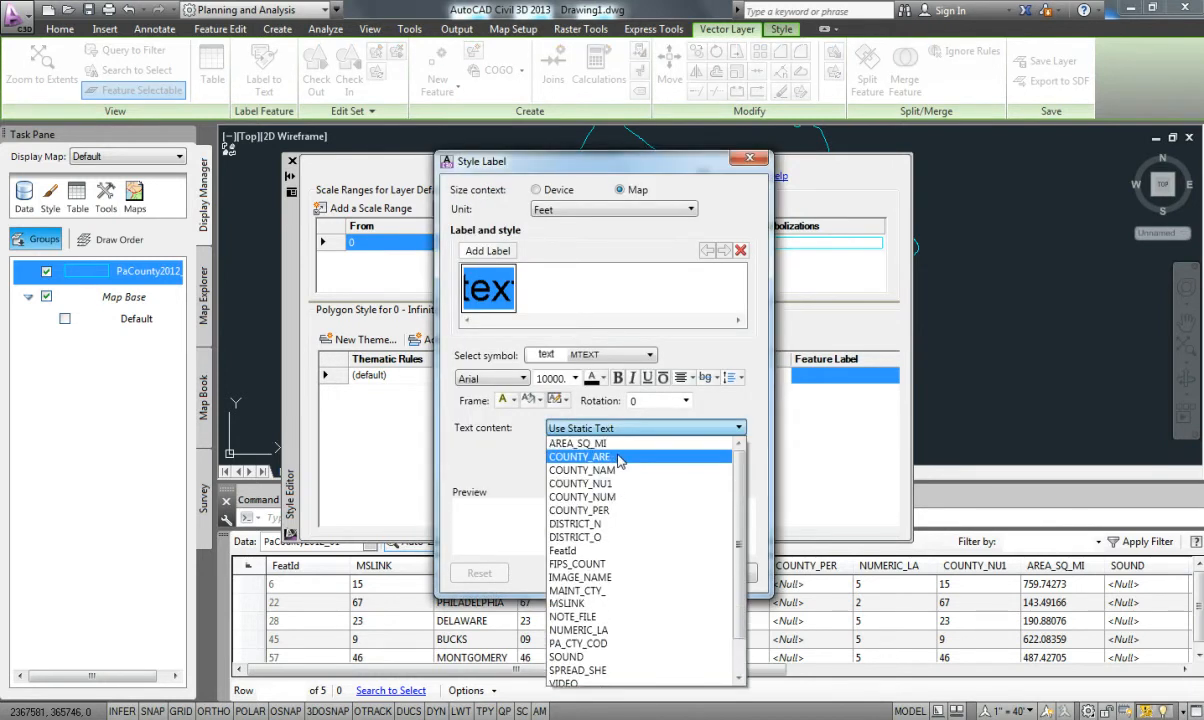
left_click(617, 472)
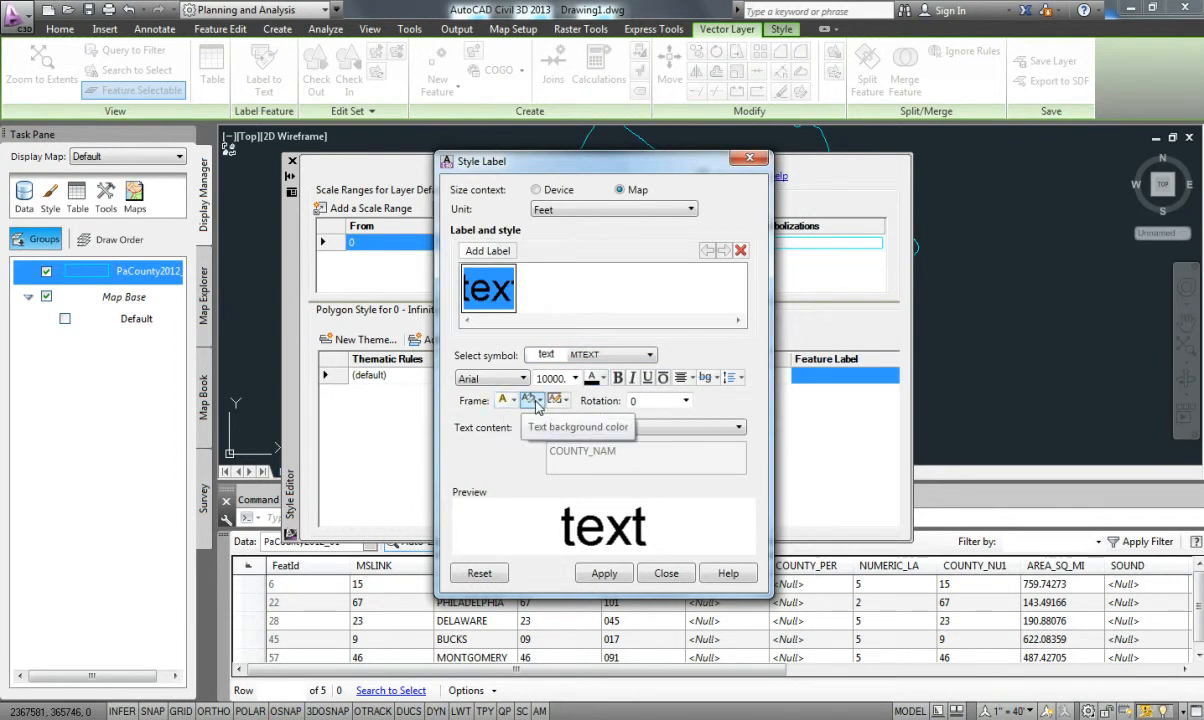
- Set the label text color to standard cyan, apply the label style and close the Style Editor
left_click(600, 377)
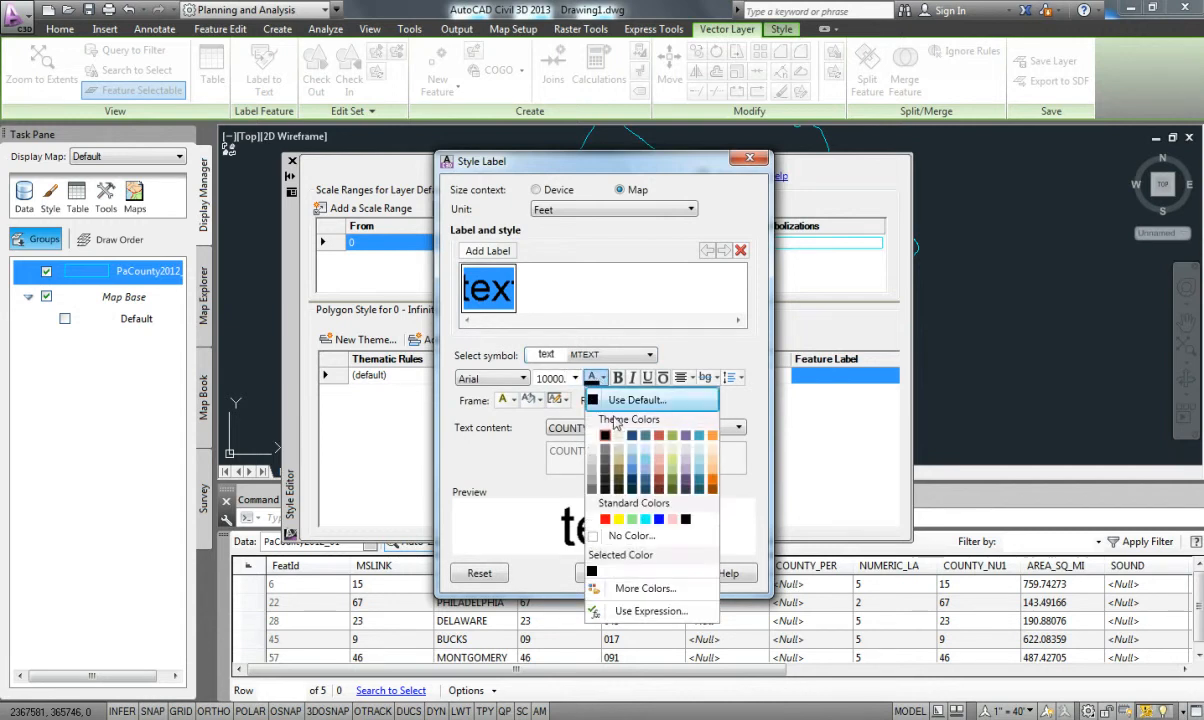
left_click(649, 521)
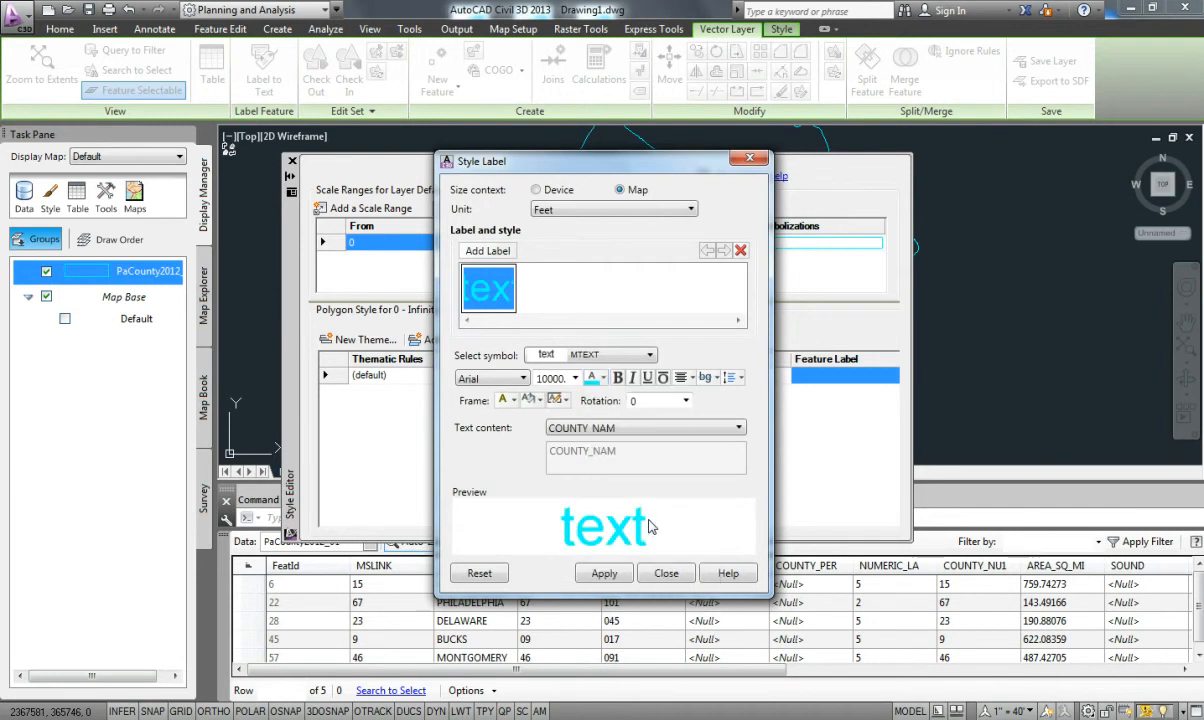
left_click(604, 573)
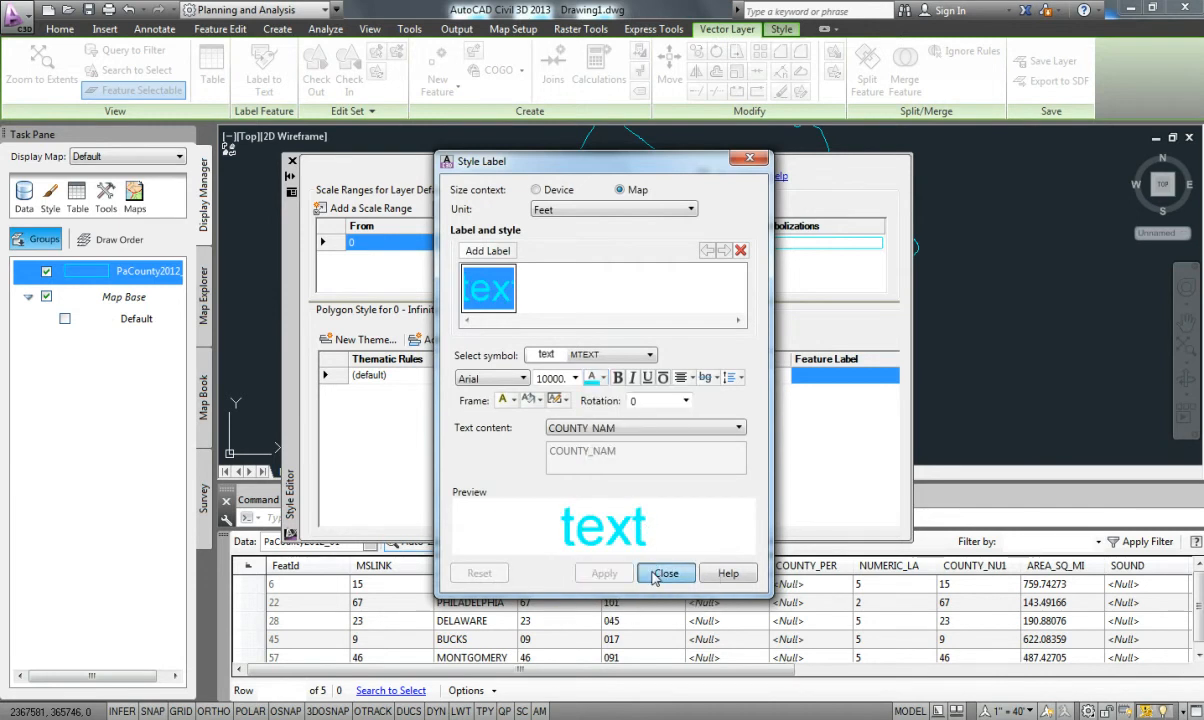
left_click(664, 573)
left_click(291, 161)
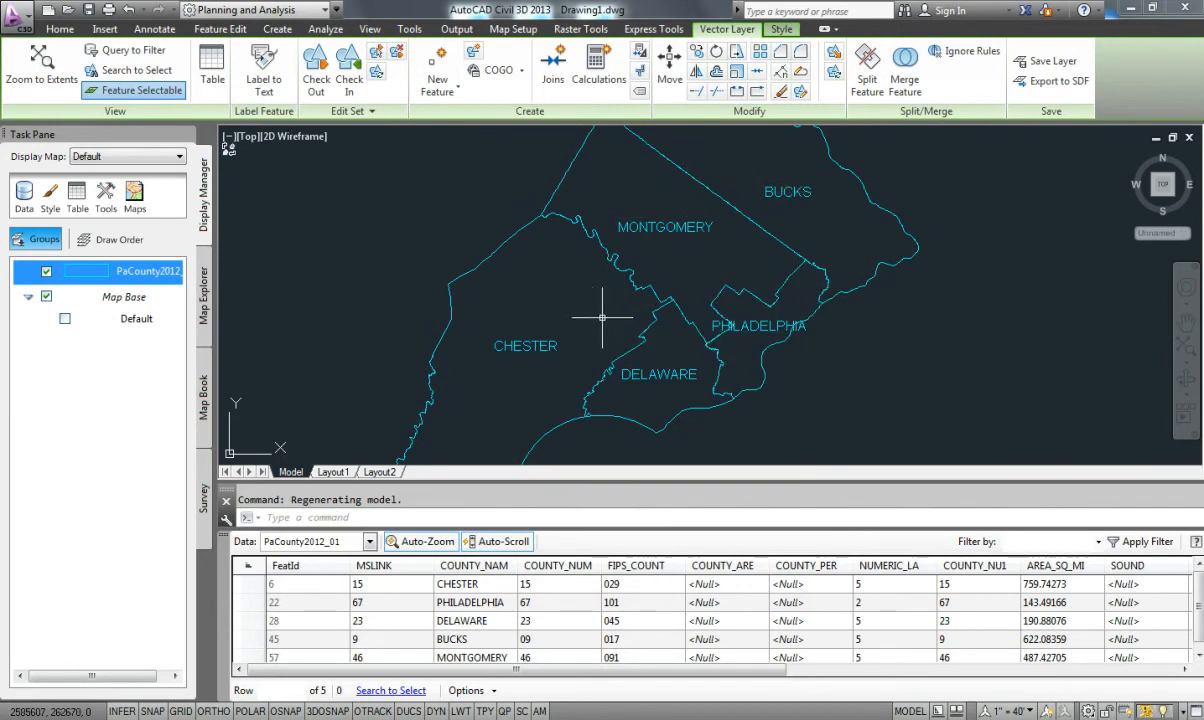
left_click(513, 322)
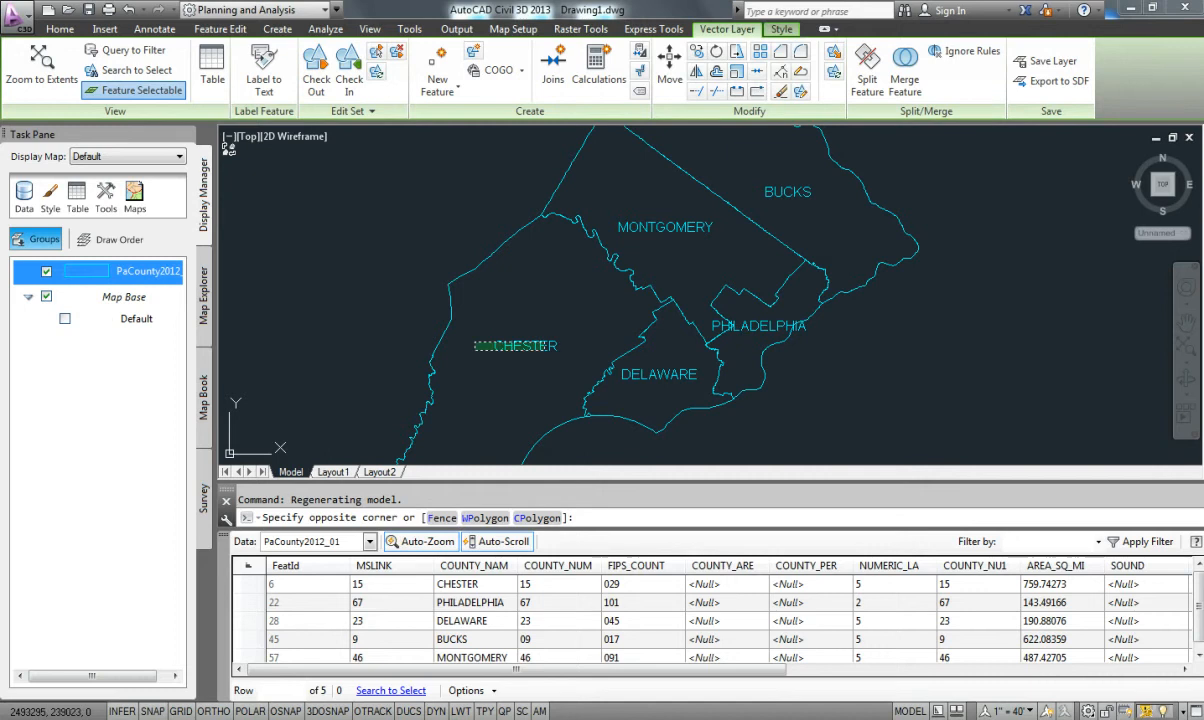
left_click(454, 322)
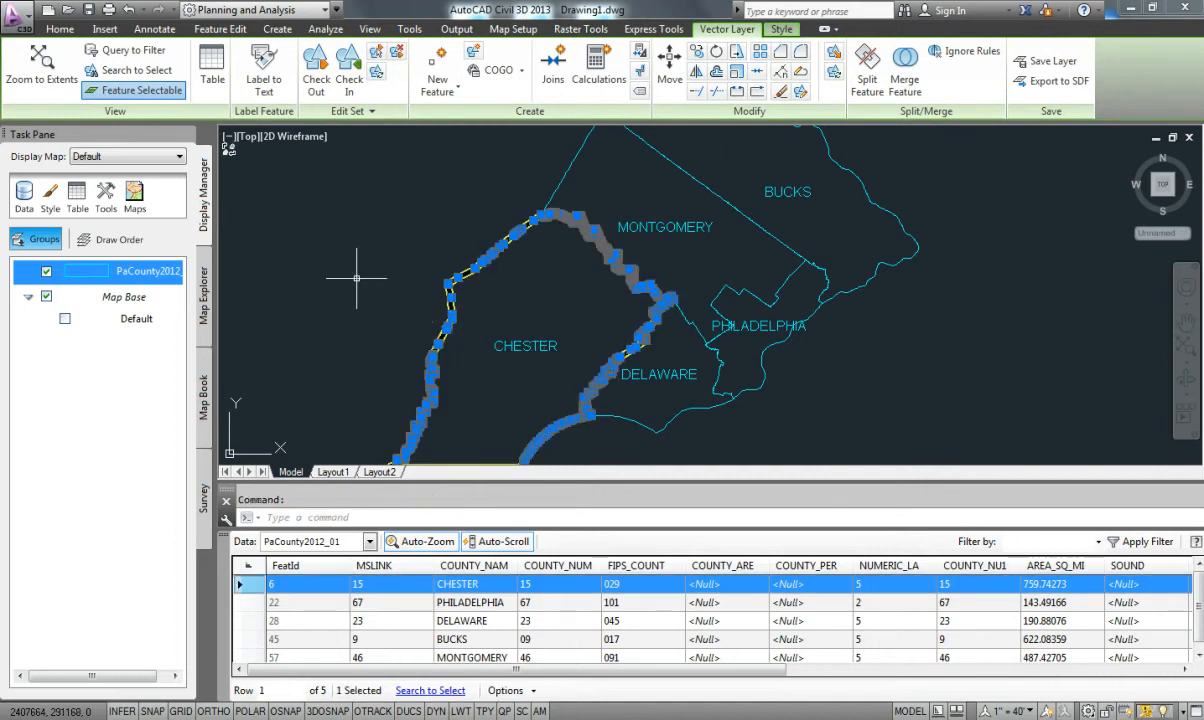
key("Escape")
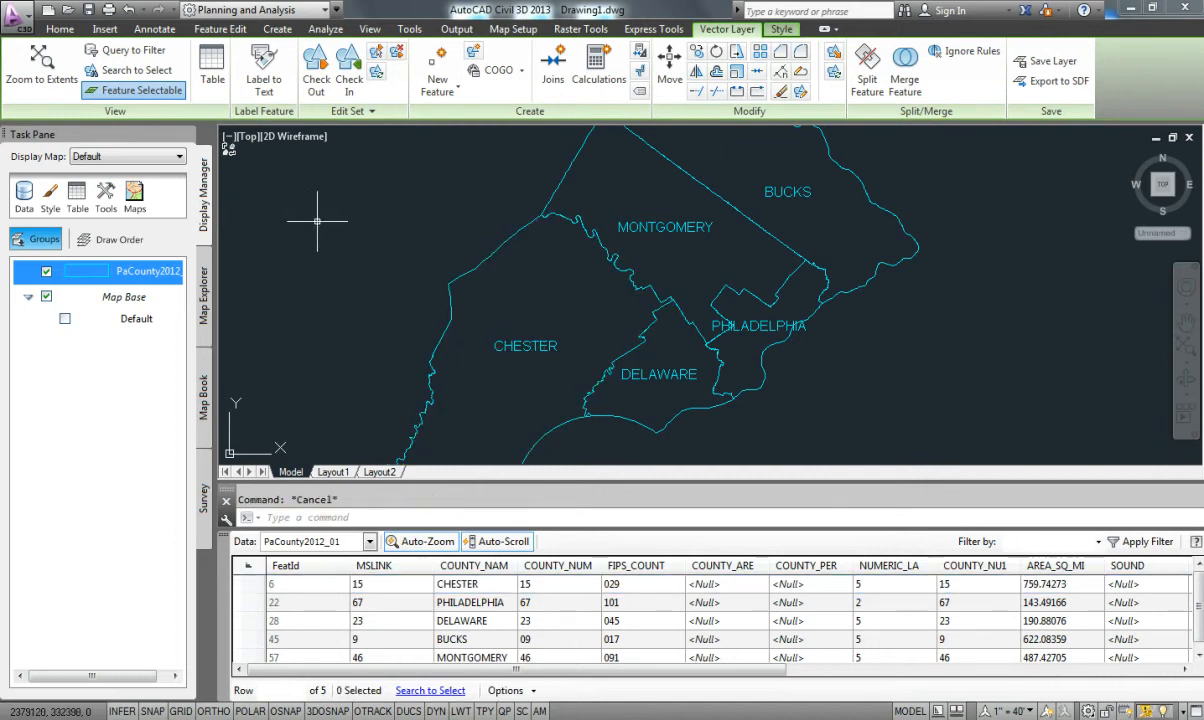
- Set the text size of the PaCounty2012_01 layer's feature label to 5000, apply the label style and close the Style Editor
right_click(161, 272)
left_click(195, 295)
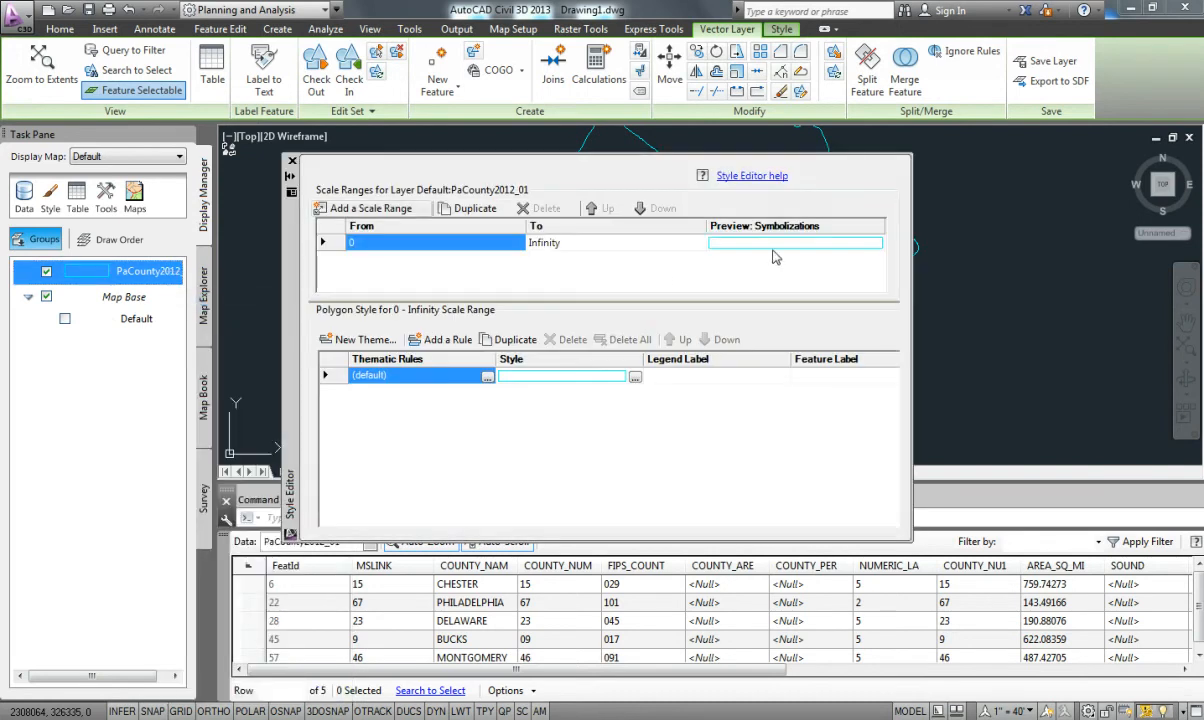
left_click(889, 377)
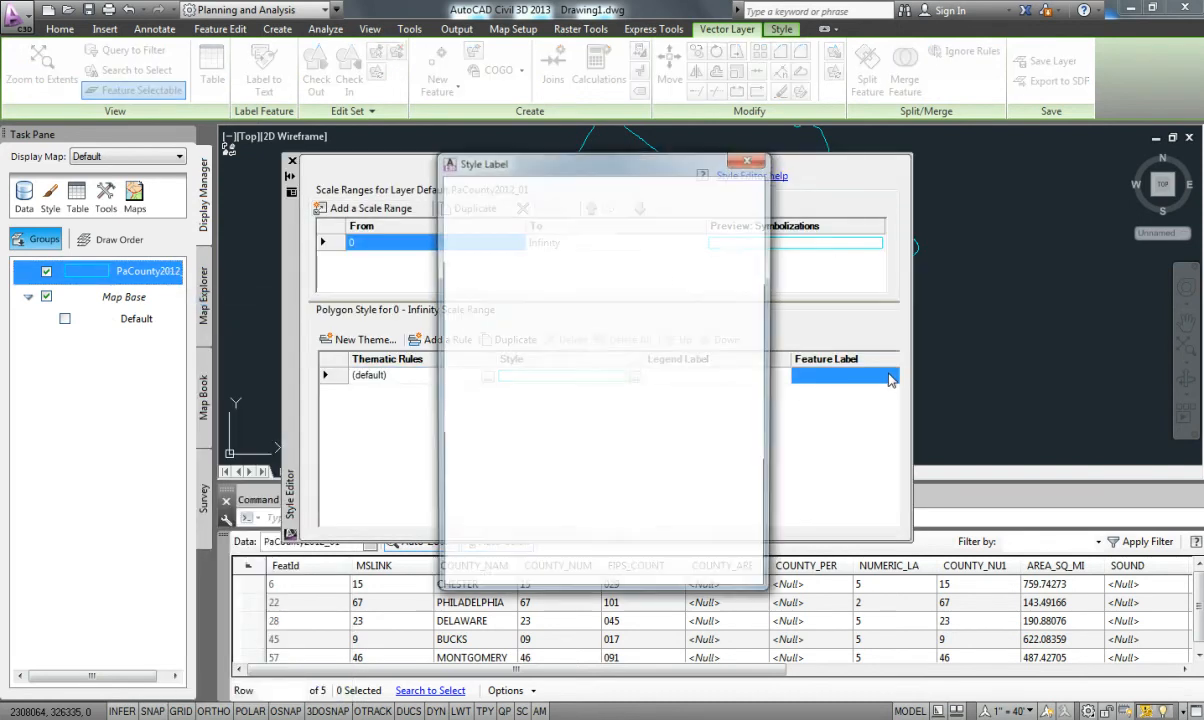
double_click(556, 378)
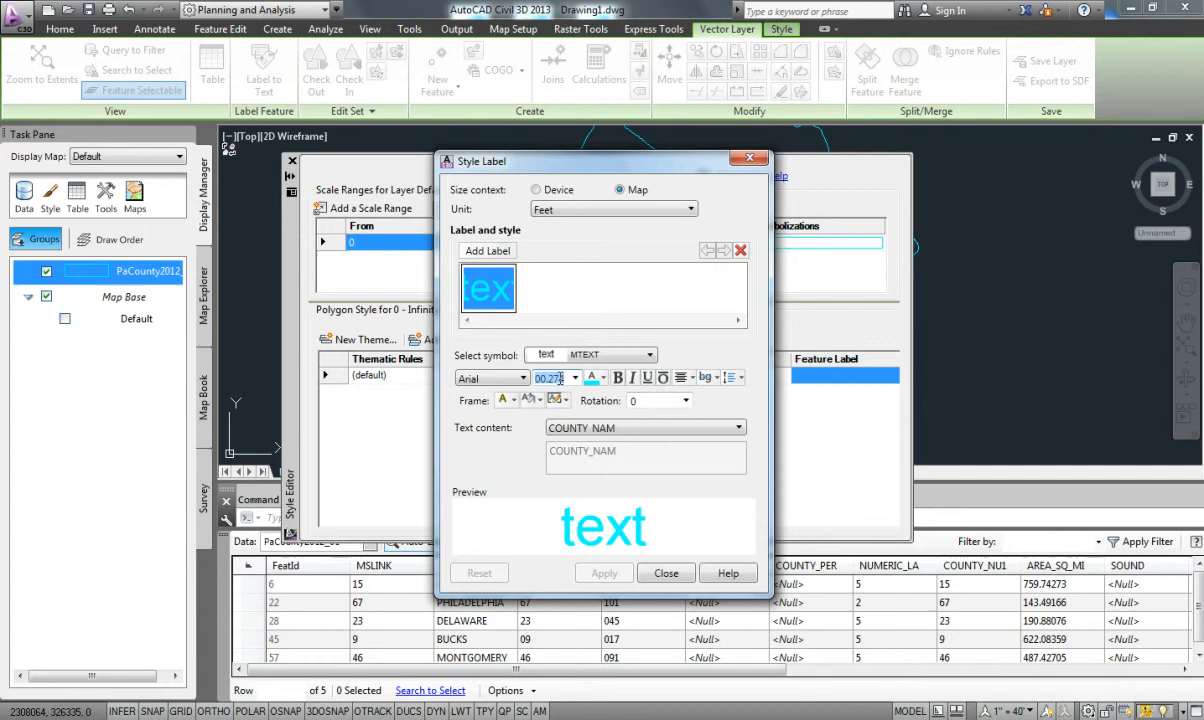
type("5000")
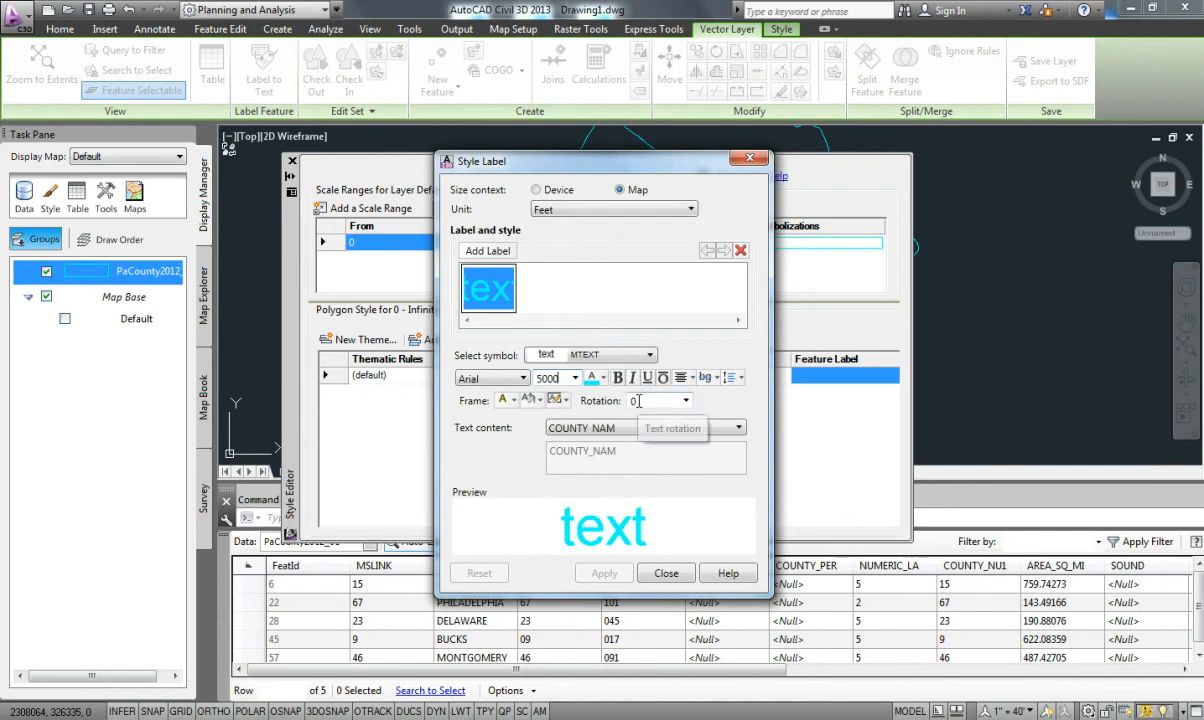
key("Tab")
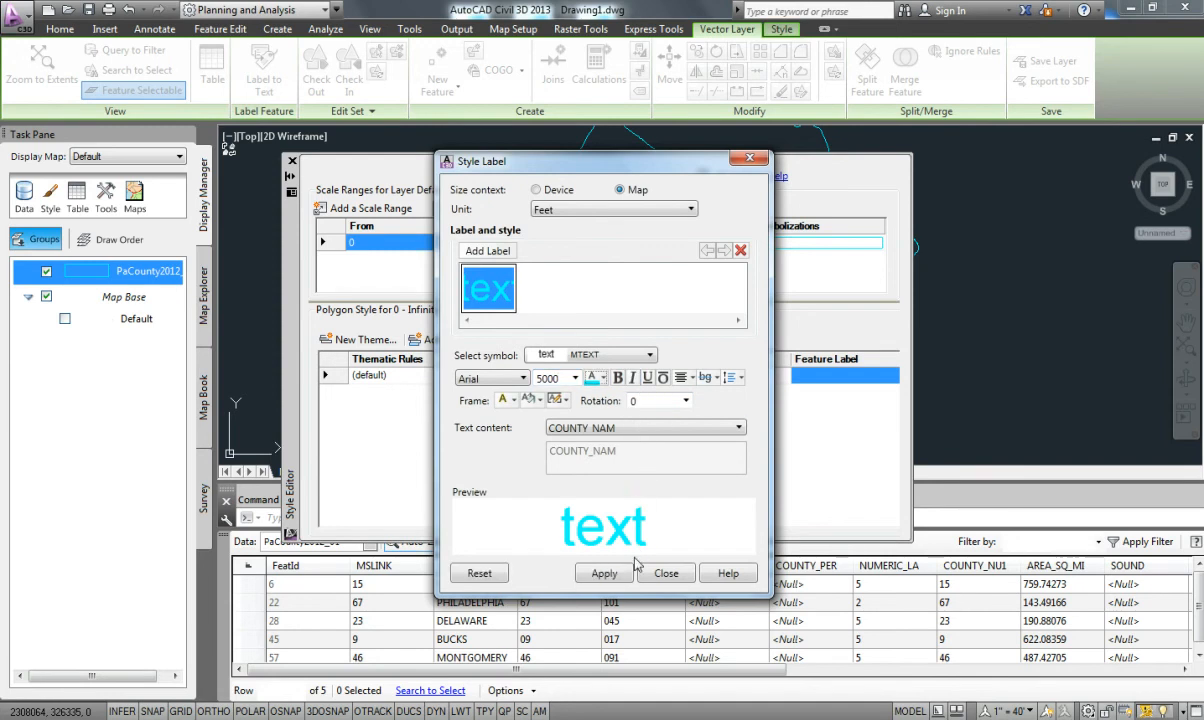
left_click(604, 573)
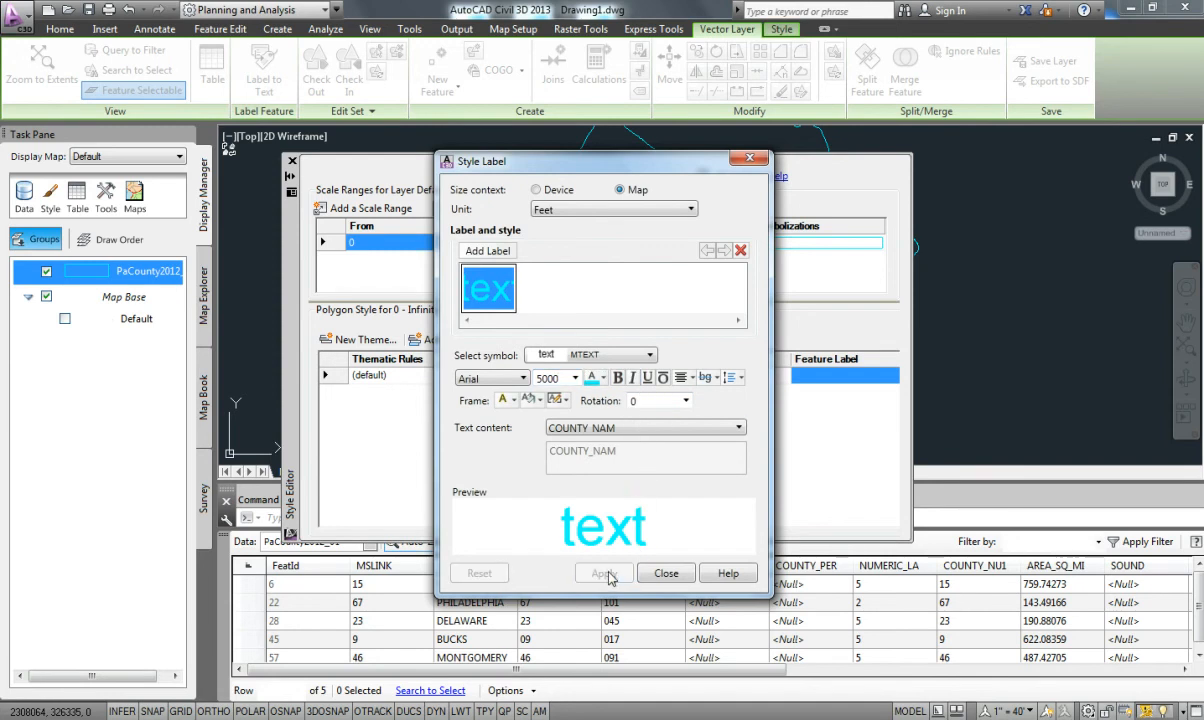
left_click(665, 573)
left_click(291, 162)
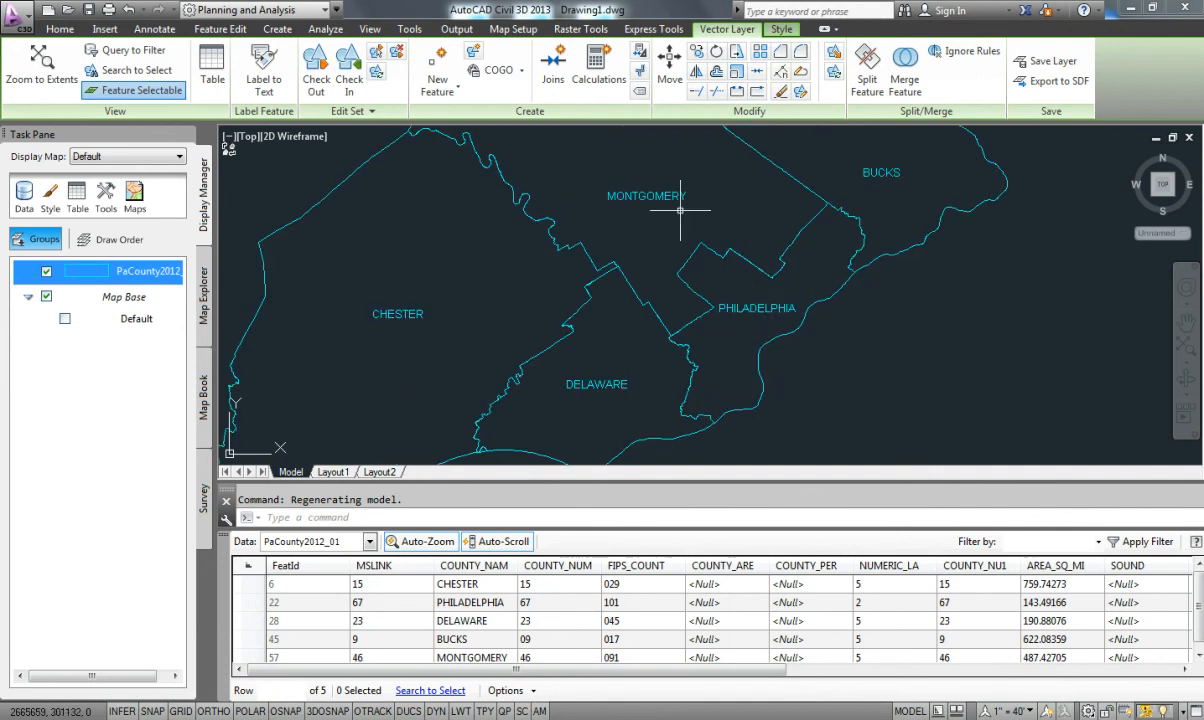
scroll(690, 210, "down", 5)
middle_click_drag(659, 270, 616, 311)
scroll(672, 328, "up", 5)
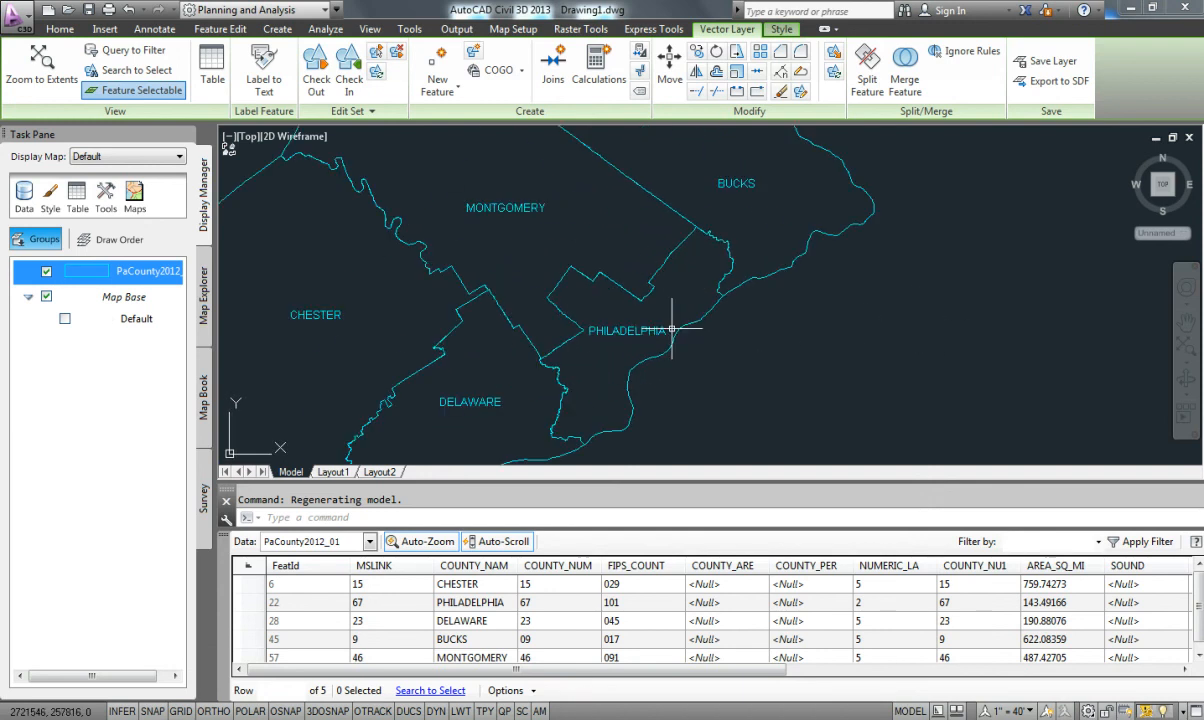